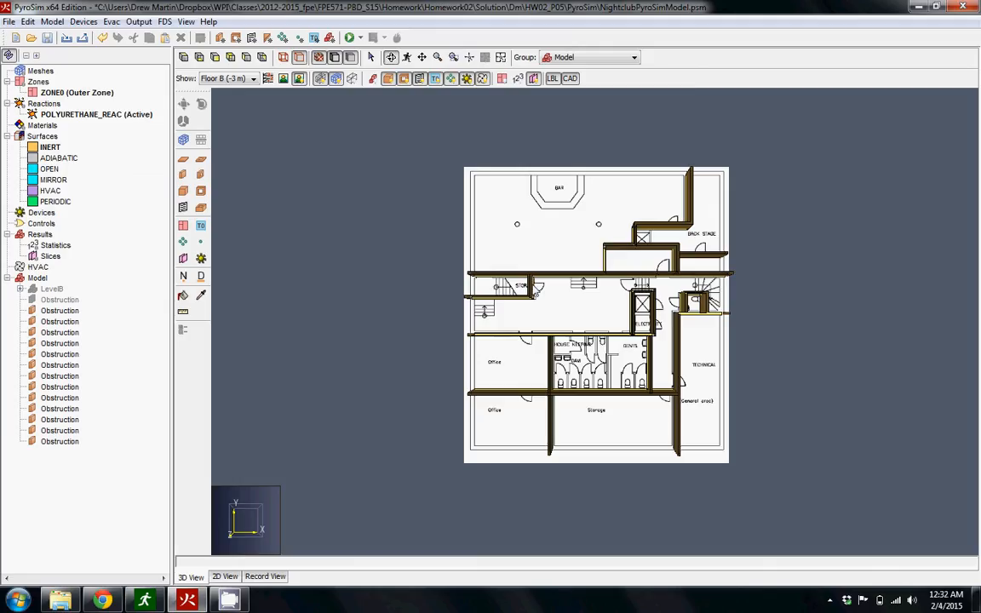
# Draw a wall hole about 0.84 m wide at the doorway in the wall between the two offices.
pyautogui.scroll(5, 481, 258)
pyautogui.scroll(1, 500, 468)
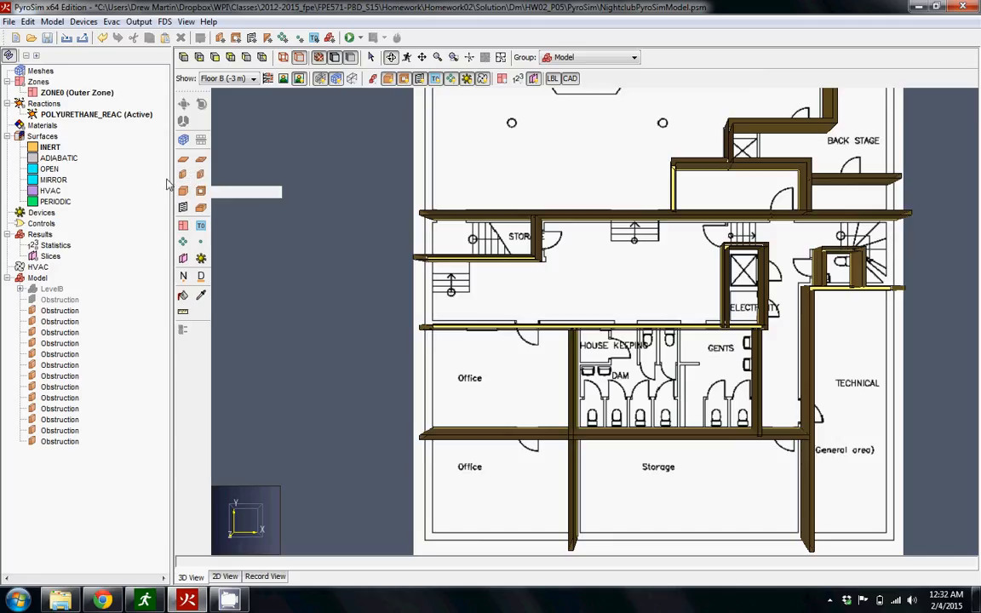
pyautogui.click(201, 175)
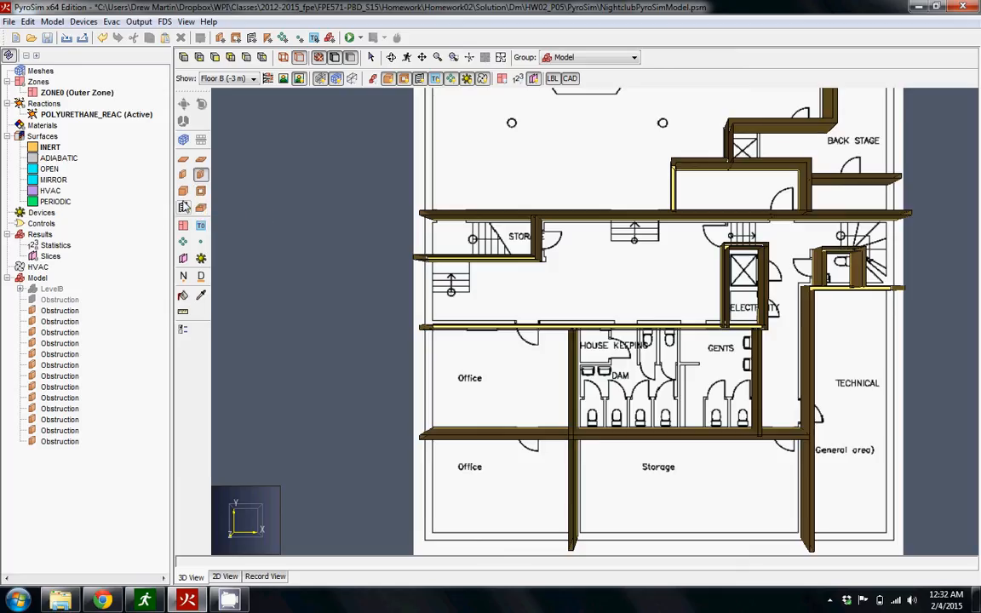
pyautogui.click(203, 176)
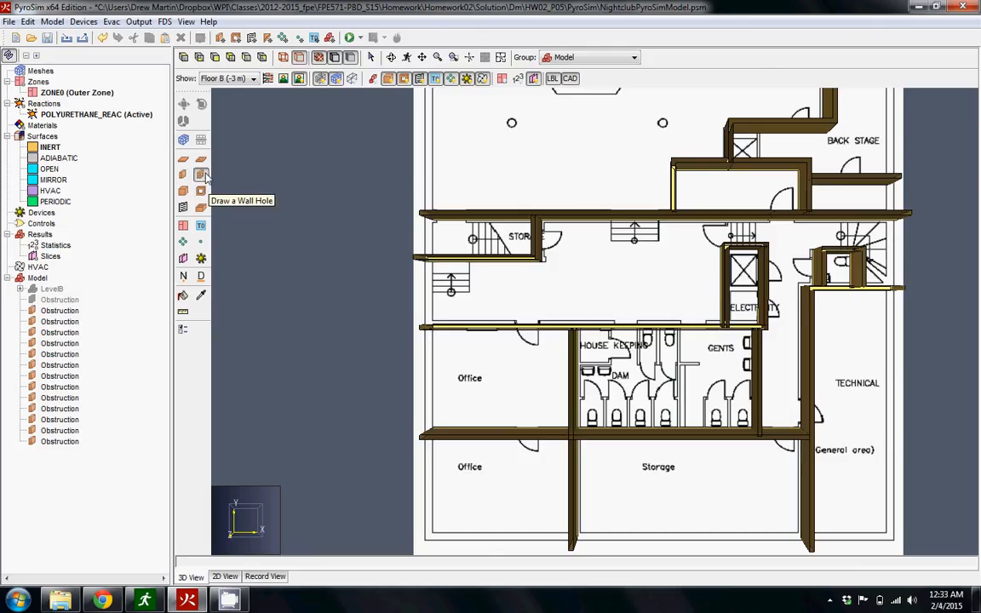
pyautogui.click(204, 175)
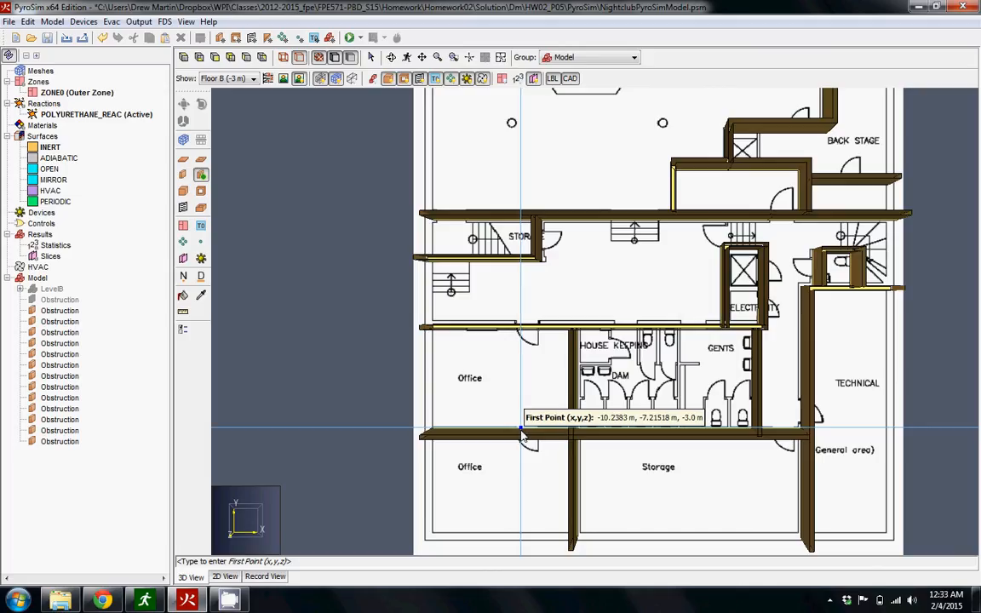
pyautogui.click(521, 431)
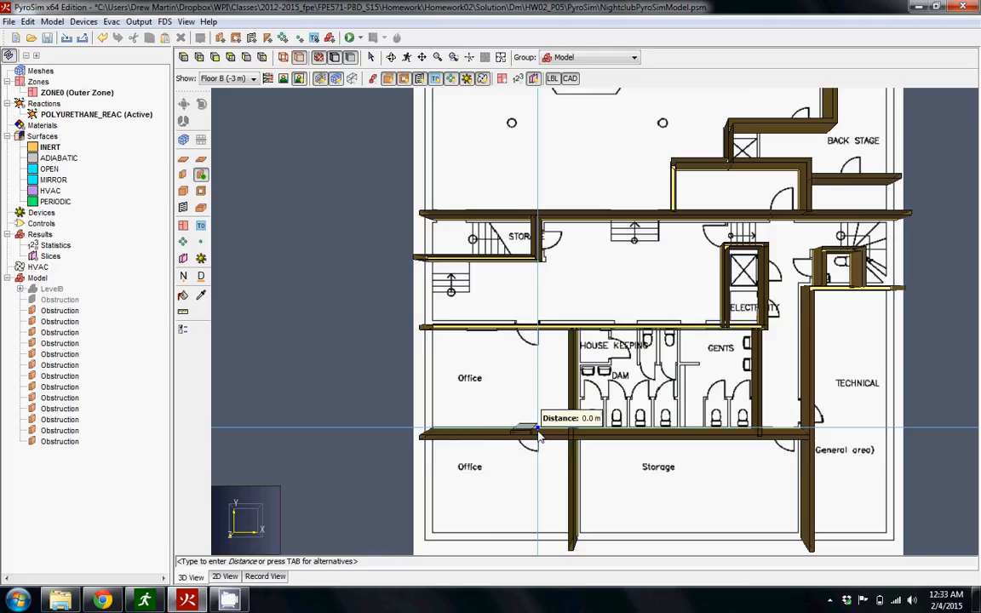
pyautogui.click(539, 434)
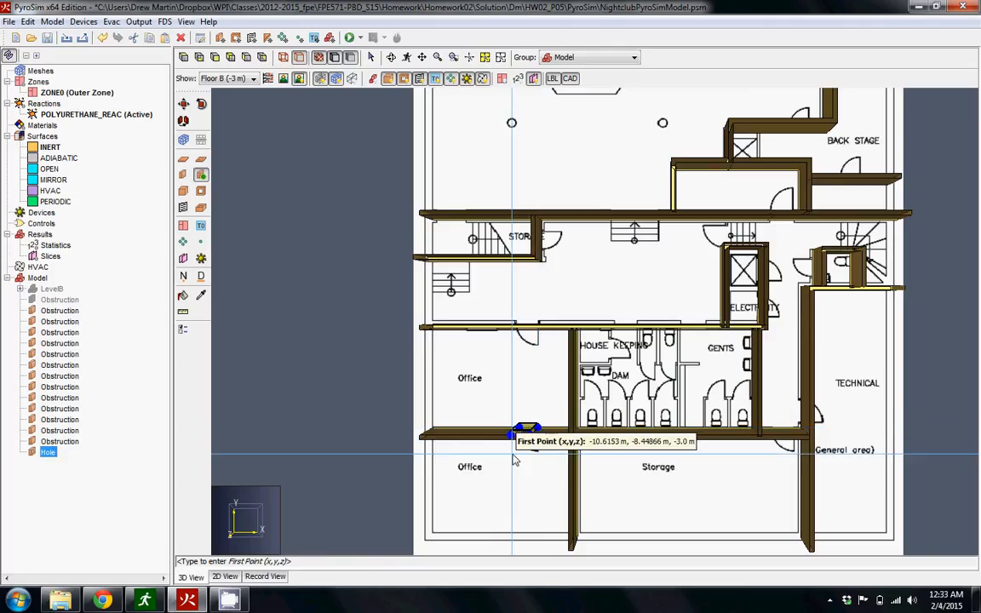
pyautogui.press('Escape')
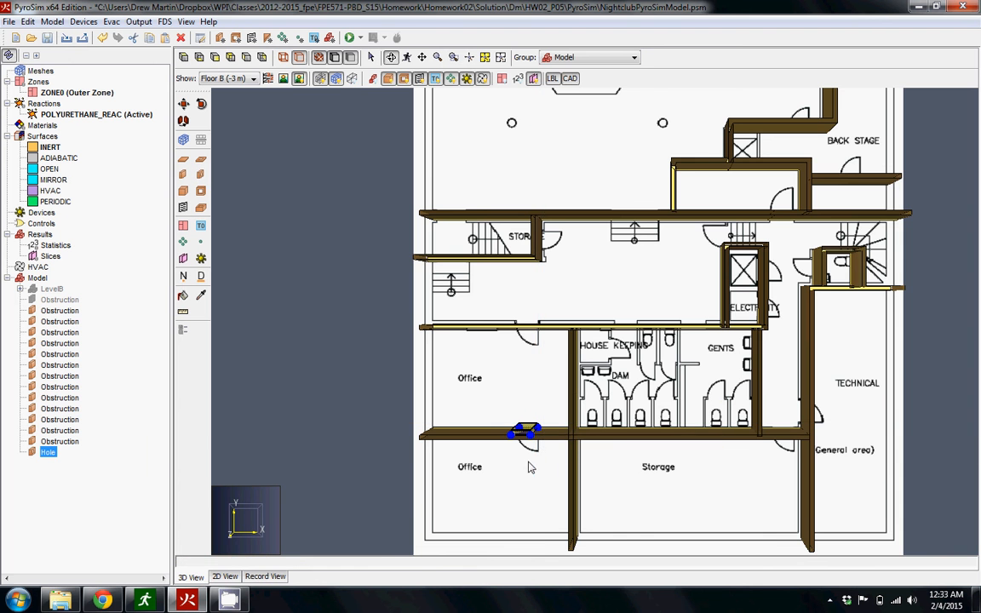
# Review the new hole's thickness, height and reference line points in its geometry properties.
pyautogui.moveTo(454, 420); pyautogui.dragTo(662, 339)
pyautogui.scroll(5, 521, 407)
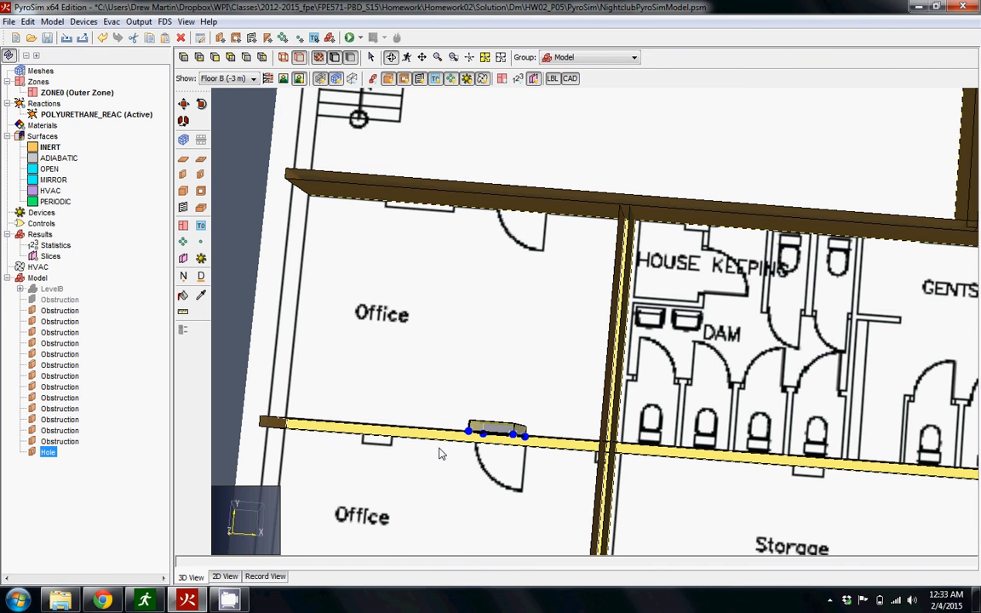
pyautogui.moveTo(508, 456); pyautogui.dragTo(540, 479)
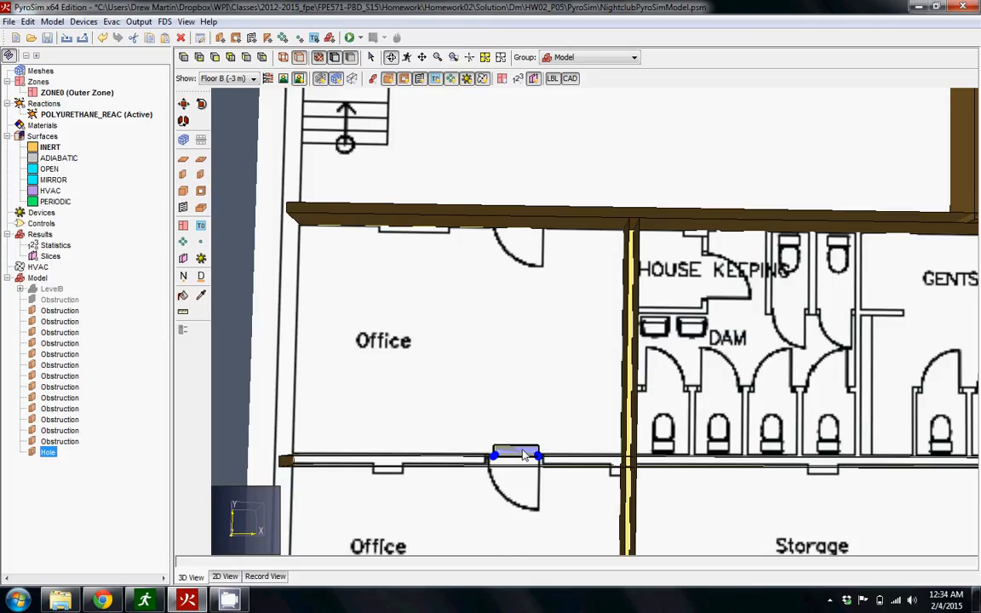
pyautogui.doubleClick(523, 456)
pyautogui.moveTo(466, 136); pyautogui.dragTo(764, 92)
pyautogui.click(686, 116)
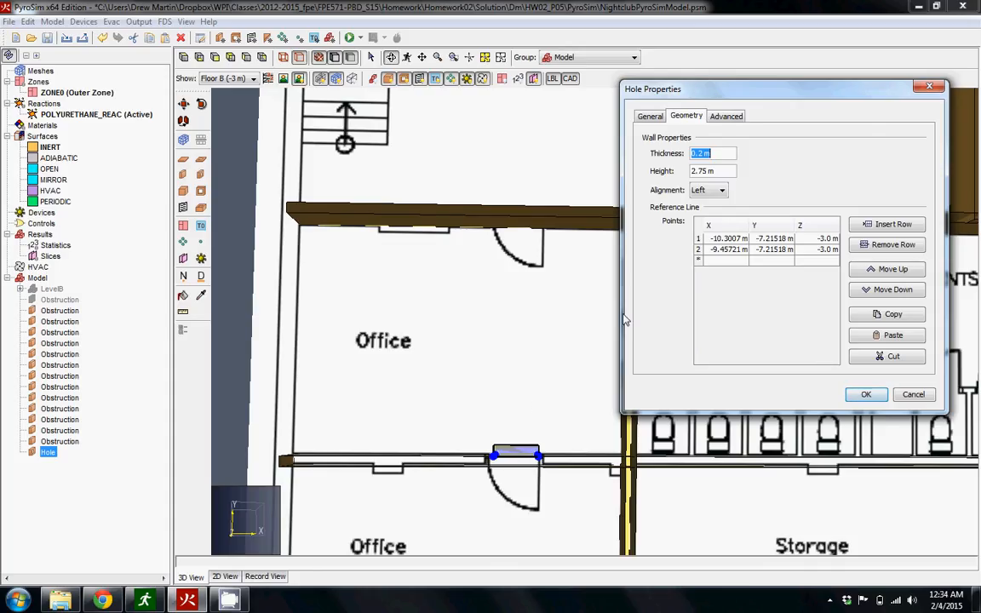
pyautogui.click(913, 396)
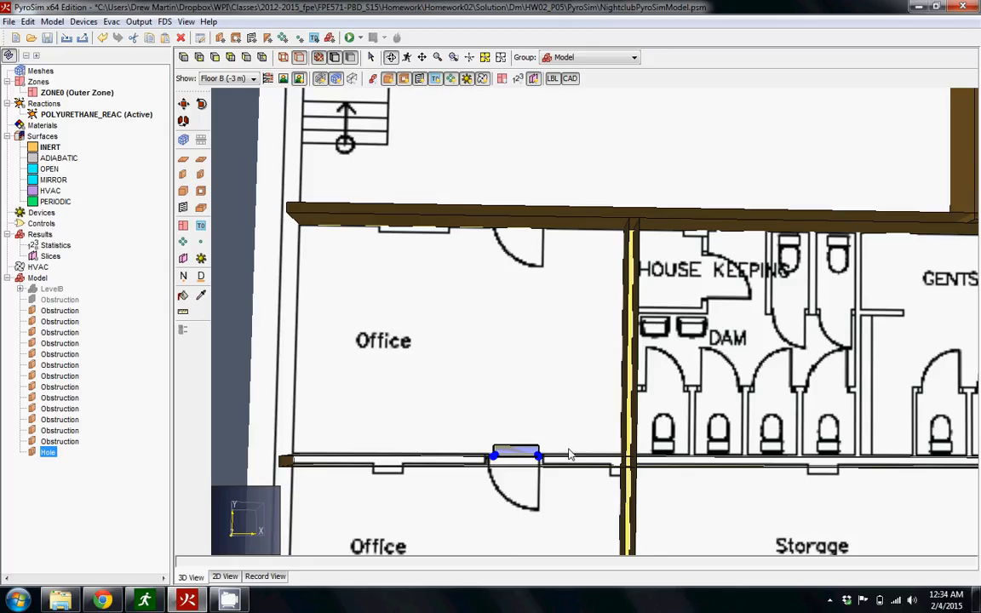
# Inspect the hole's placement against the office wall up close and check its general properties.
pyautogui.click(60, 466)
pyautogui.click(52, 454)
pyautogui.scroll(5, 530, 457)
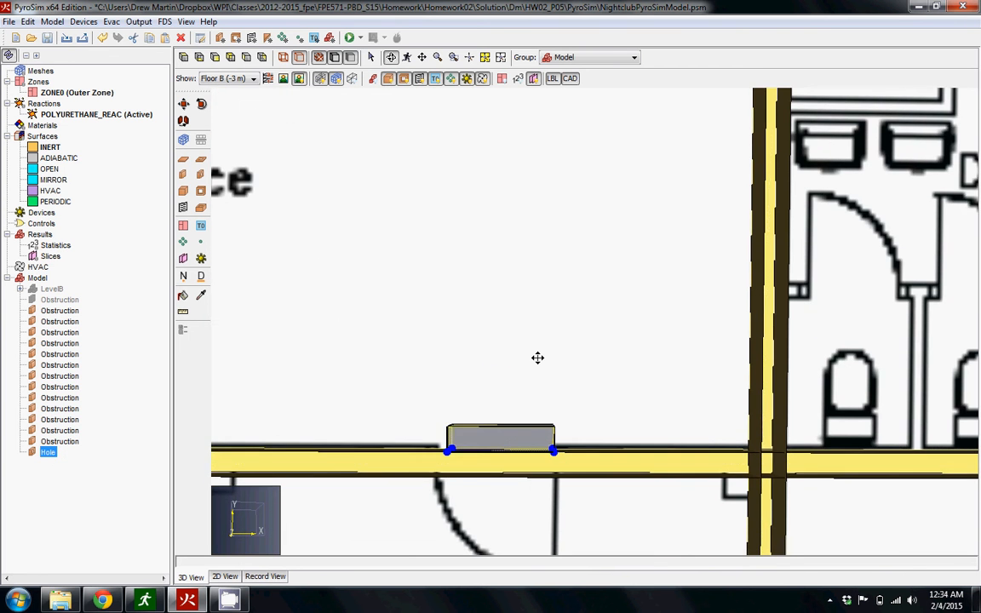
pyautogui.moveTo(537, 357); pyautogui.dragTo(542, 270, button='middle')
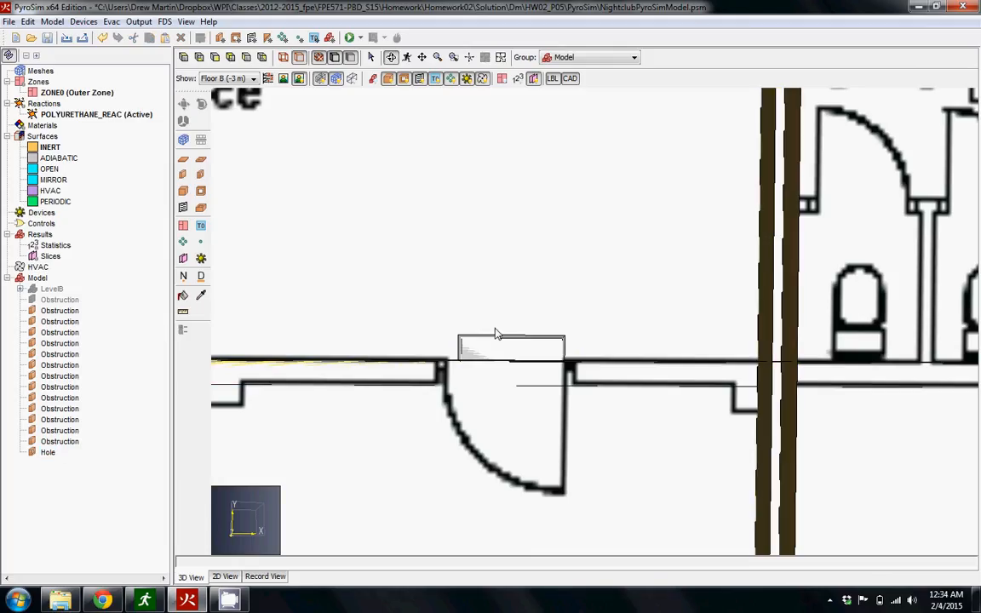
pyautogui.click(501, 349)
pyautogui.doubleClick(496, 351)
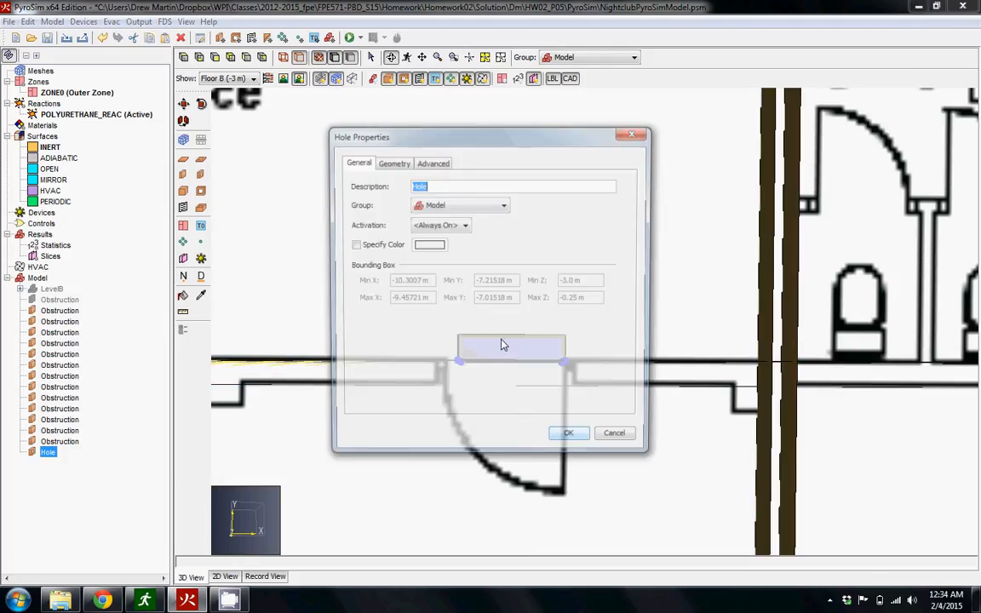
pyautogui.click(619, 441)
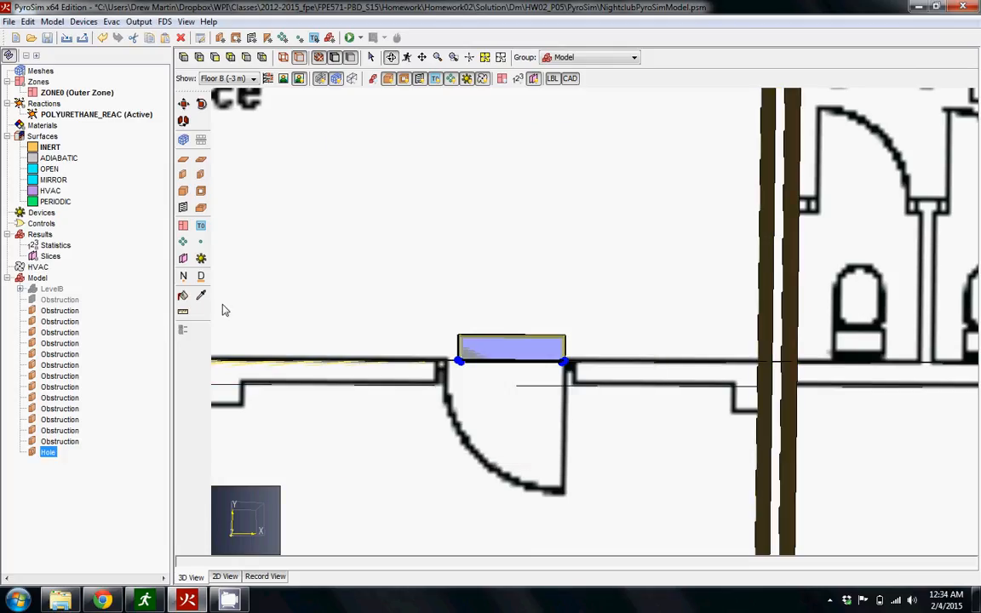
# Move the hole from its upper corner down to the wall line at the office doorway.
pyautogui.moveTo(545, 396); pyautogui.dragTo(517, 429)
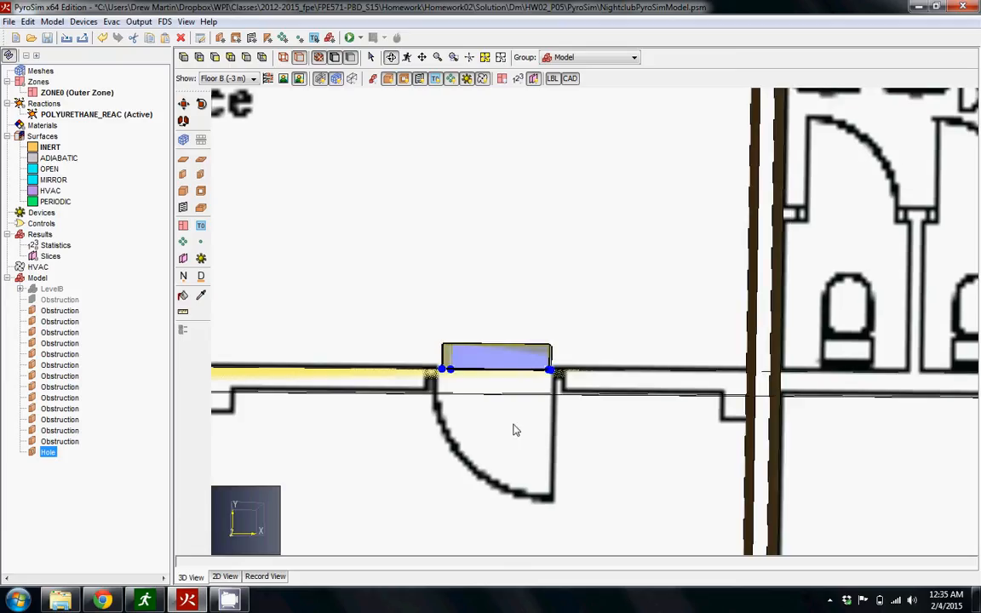
pyautogui.click(184, 104)
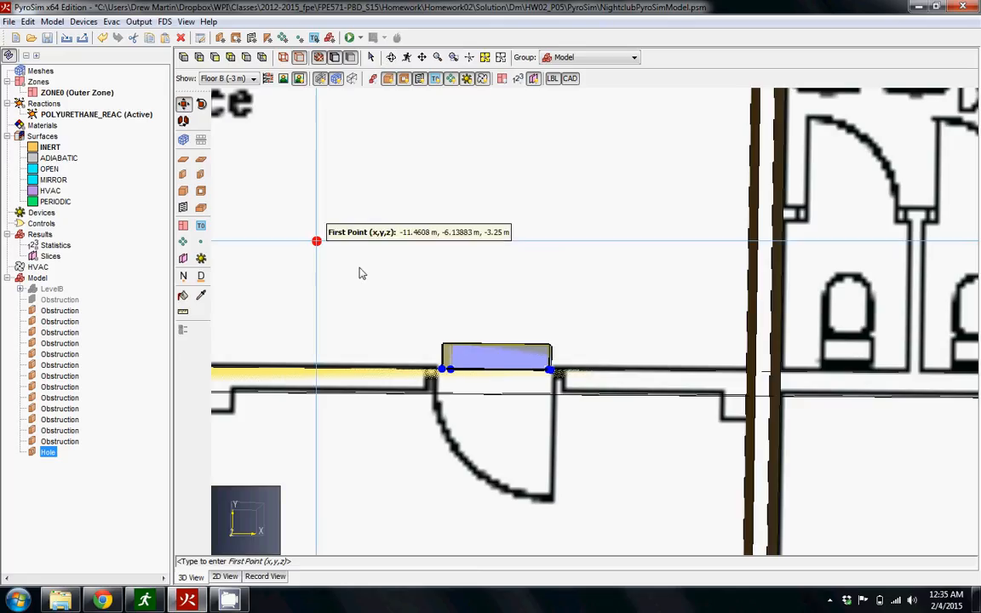
pyautogui.click(443, 346)
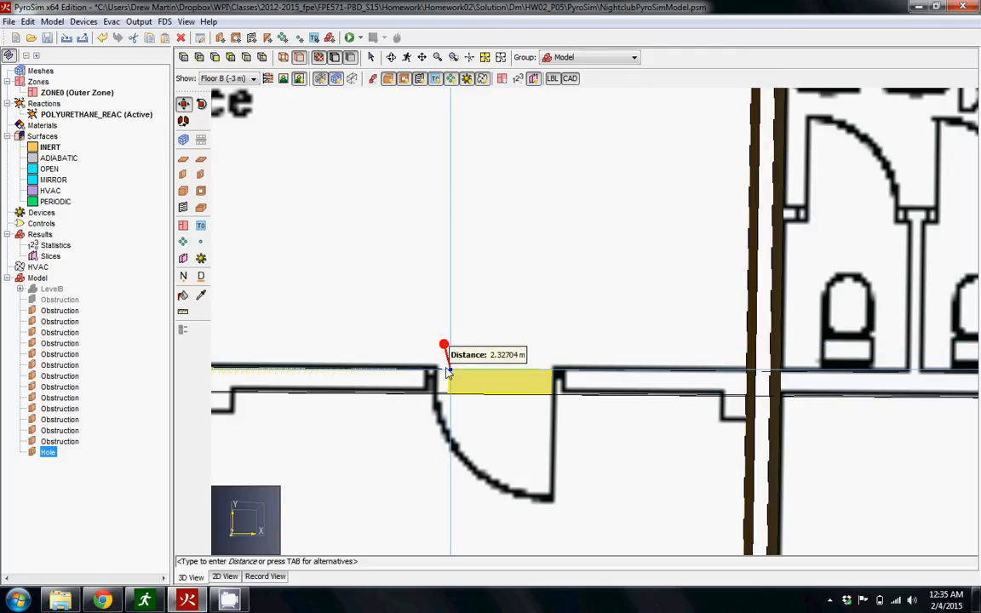
pyautogui.click(449, 372)
# Move the hole up from below the floor so its upper corner meets the office wall's top edge.
pyautogui.moveTo(537, 426); pyautogui.dragTo(550, 247)
pyautogui.scroll(-2, 320, 189)
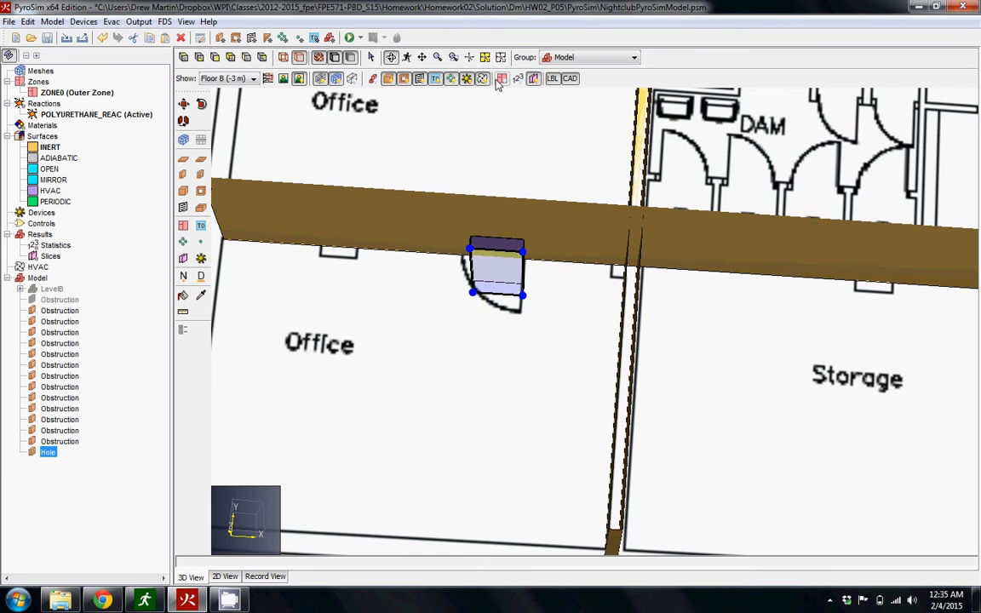
pyautogui.click(503, 57)
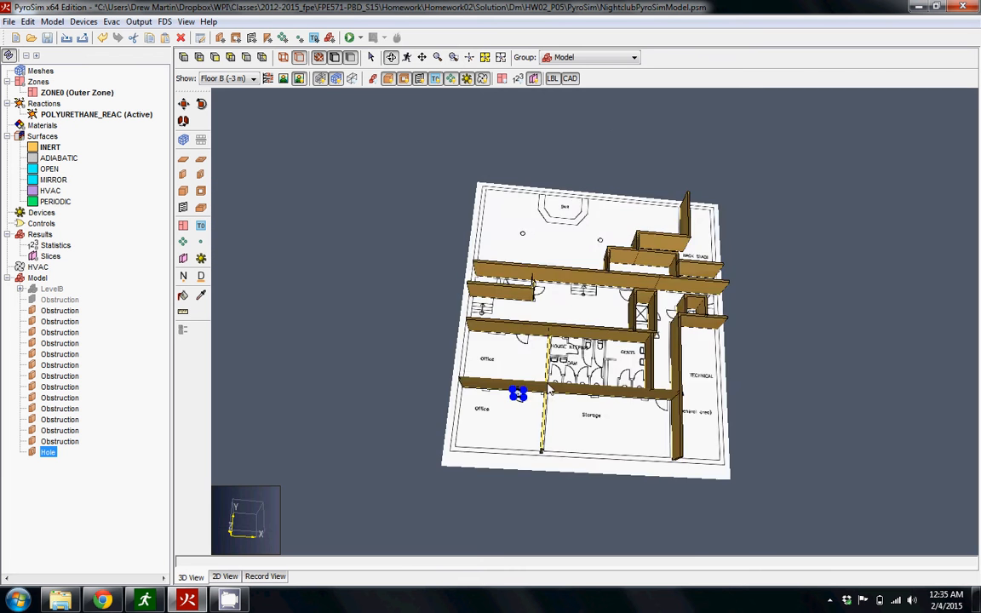
pyautogui.moveTo(521, 150); pyautogui.dragTo(605, 131)
pyautogui.moveTo(596, 109); pyautogui.dragTo(526, 372)
pyautogui.scroll(5, 548, 430)
pyautogui.click(184, 103)
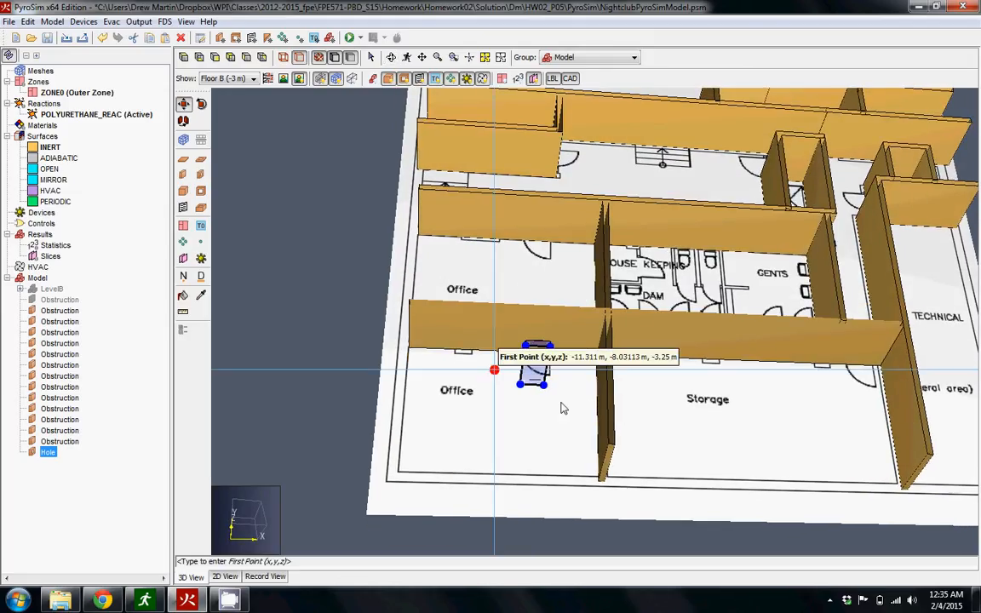
pyautogui.click(525, 347)
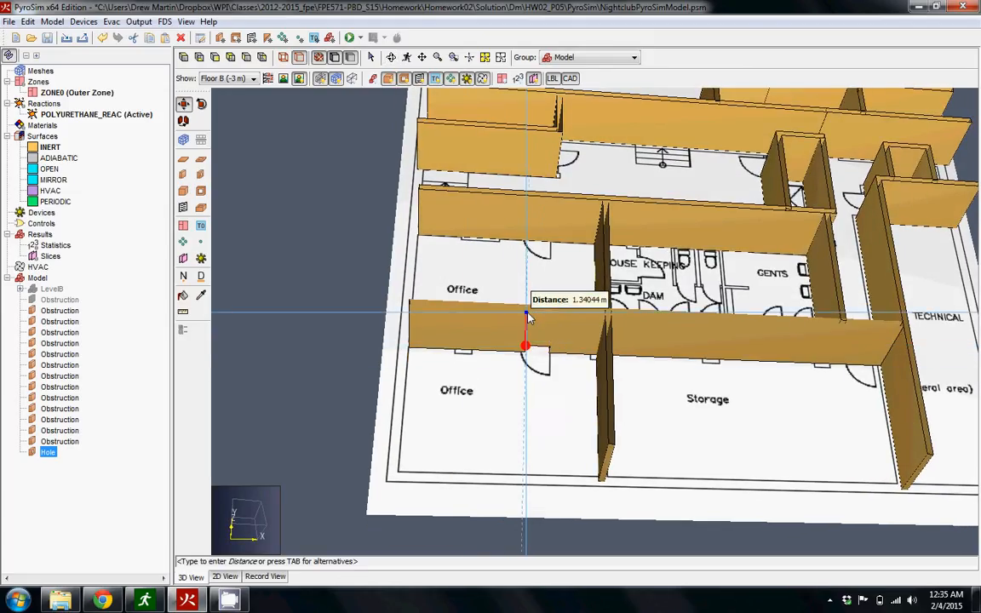
pyautogui.click(532, 311)
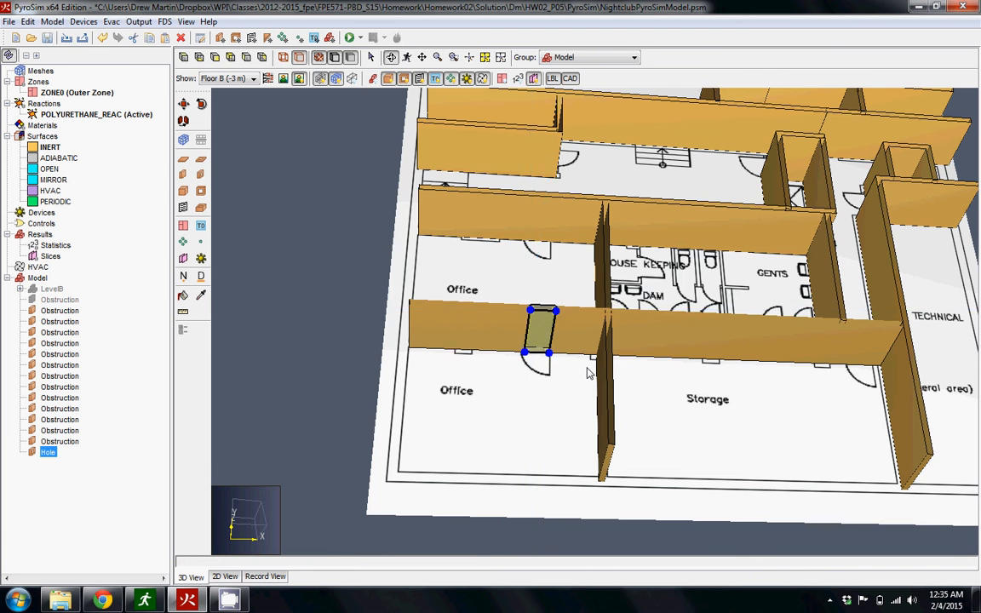
# Inspect the door opening in the office wall from several angles and check the wall's properties.
pyautogui.moveTo(586, 373); pyautogui.dragTo(591, 467, button='middle')
pyautogui.moveTo(571, 466); pyautogui.dragTo(560, 295)
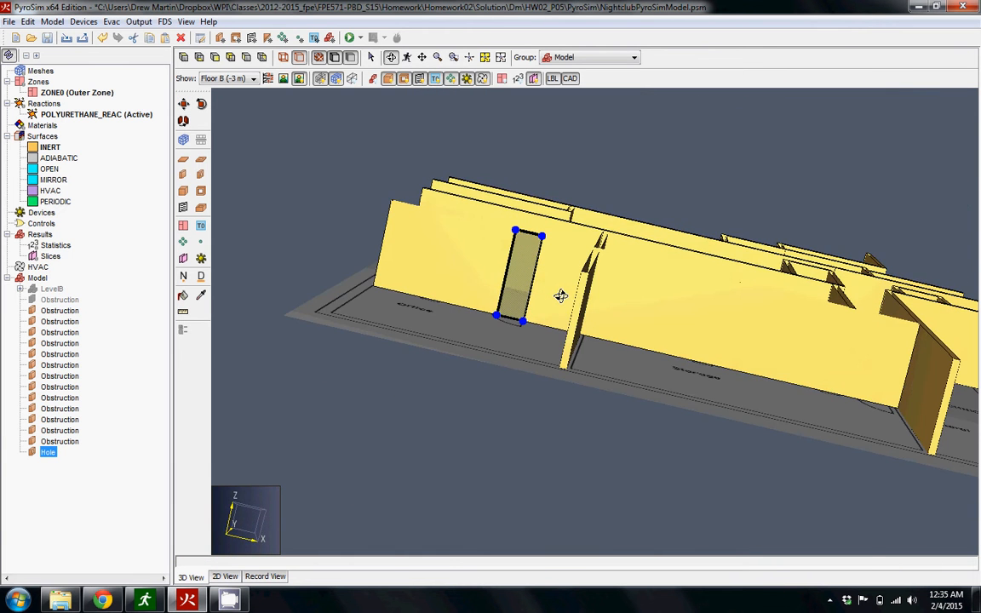
pyautogui.click(315, 278)
pyautogui.moveTo(462, 283); pyautogui.dragTo(508, 399)
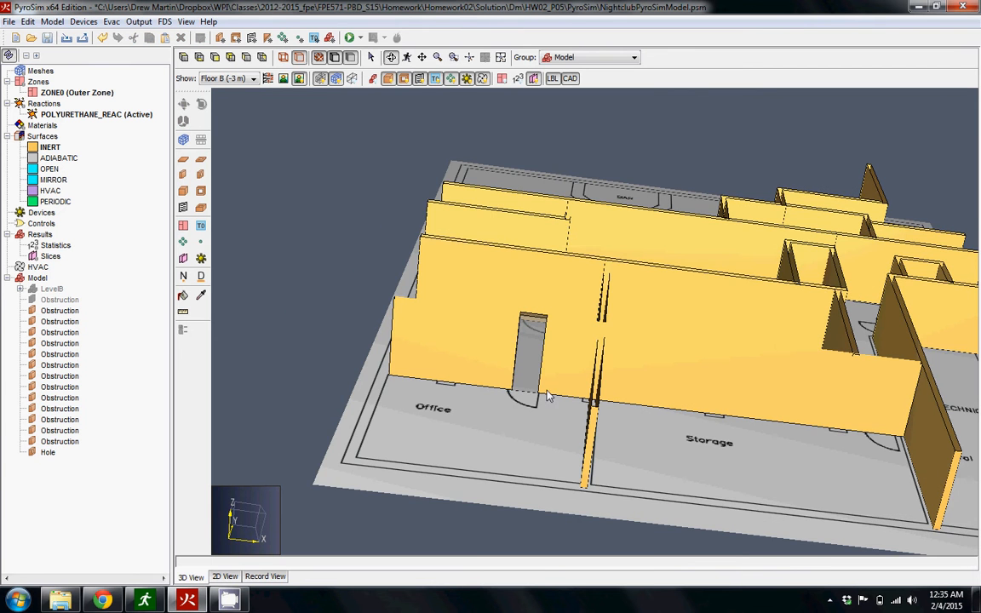
pyautogui.moveTo(535, 349); pyautogui.dragTo(542, 471)
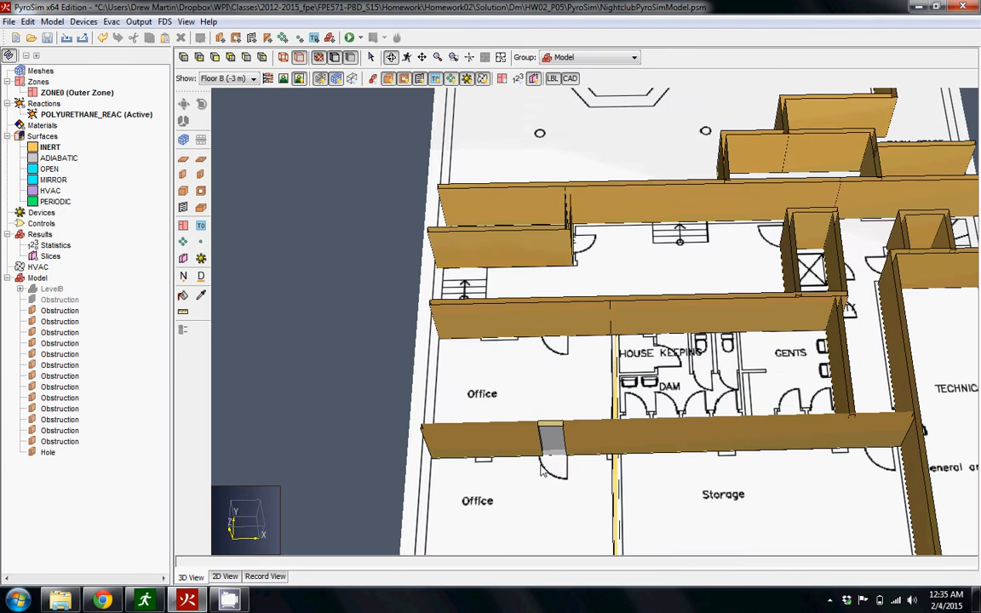
pyautogui.doubleClick(554, 441)
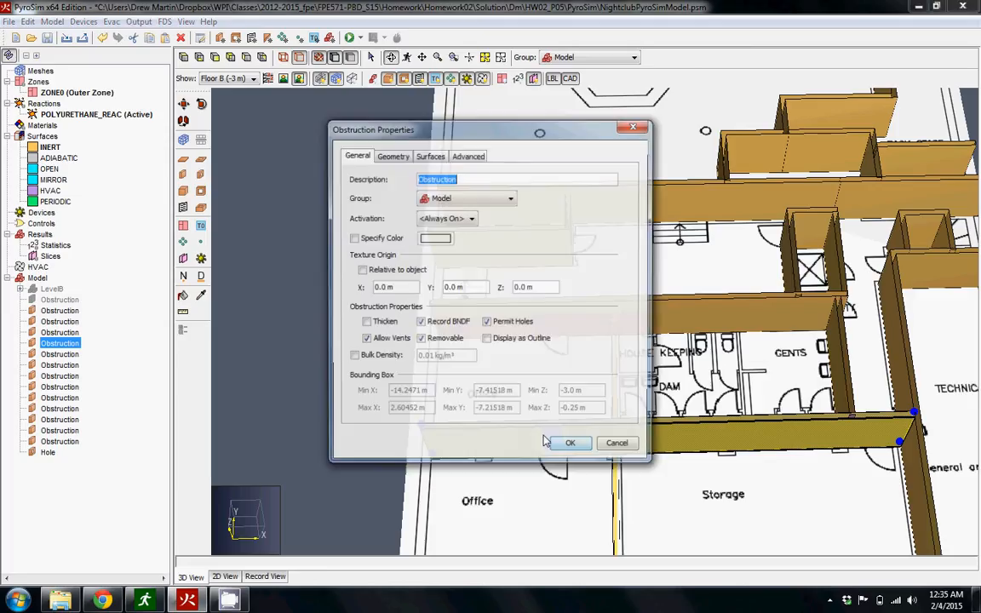
pyautogui.click(619, 446)
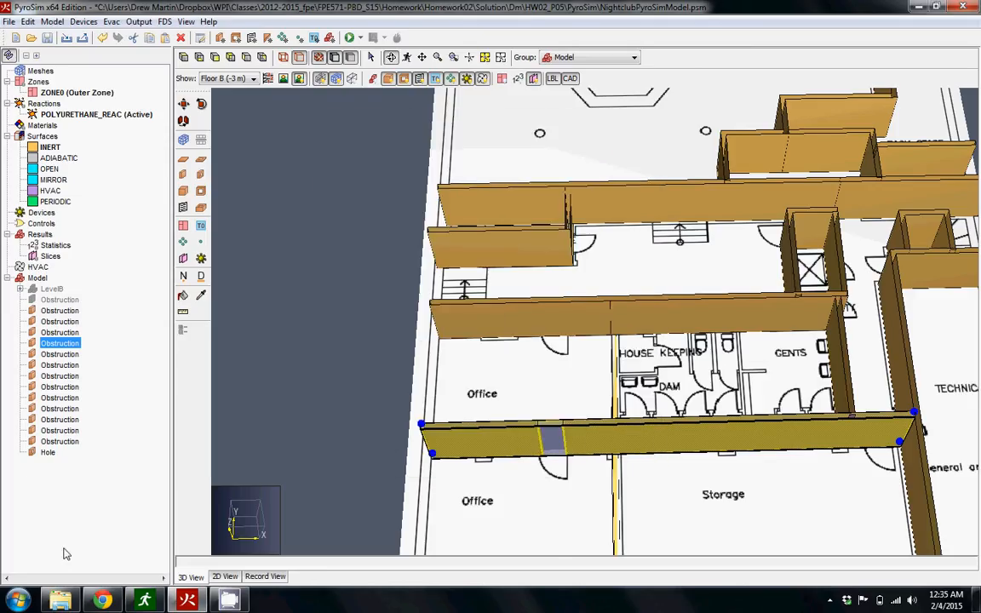
# Set the Z location of the door hole between the two offices to 0 m in its geometry properties.
pyautogui.doubleClick(48, 453)
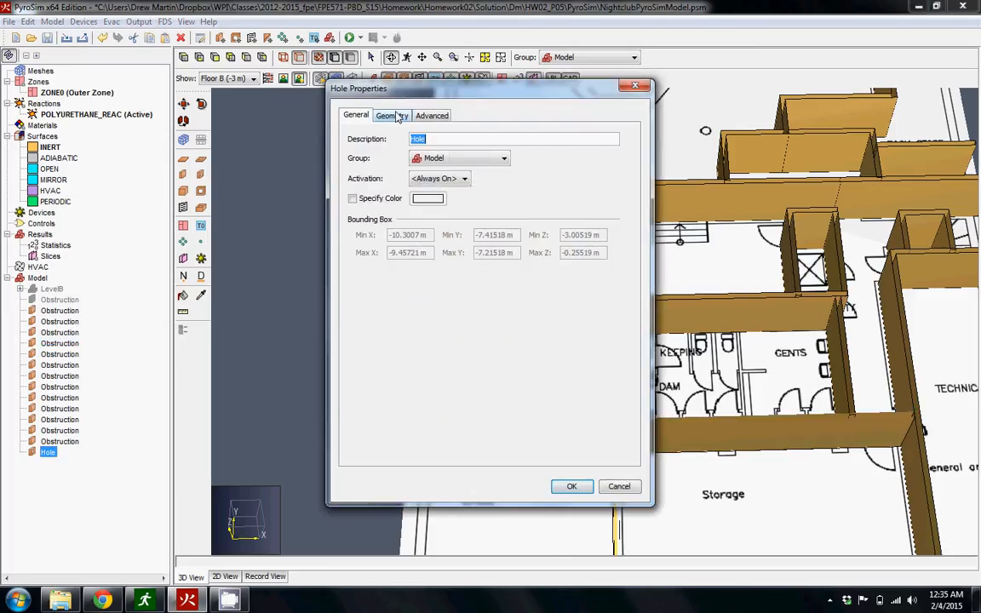
pyautogui.click(396, 117)
pyautogui.moveTo(437, 98); pyautogui.dragTo(112, 99)
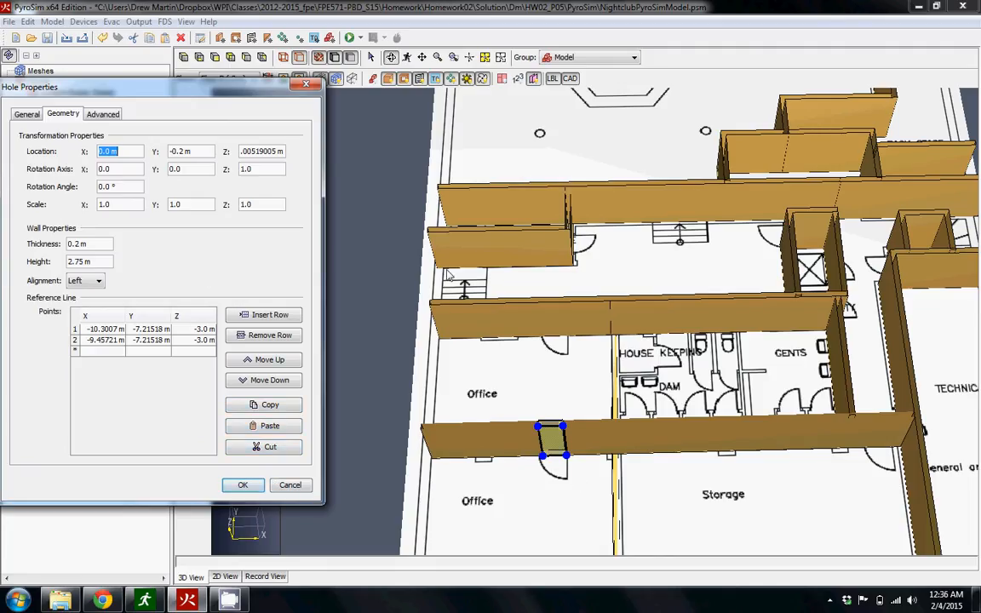
pyautogui.moveTo(213, 92); pyautogui.dragTo(261, 100)
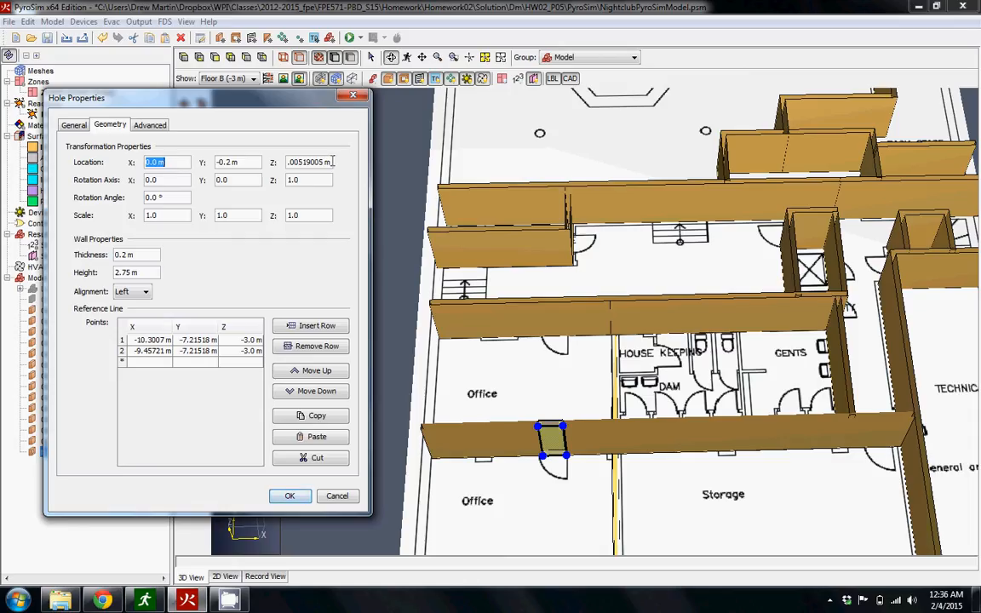
pyautogui.moveTo(330, 162); pyautogui.dragTo(282, 164)
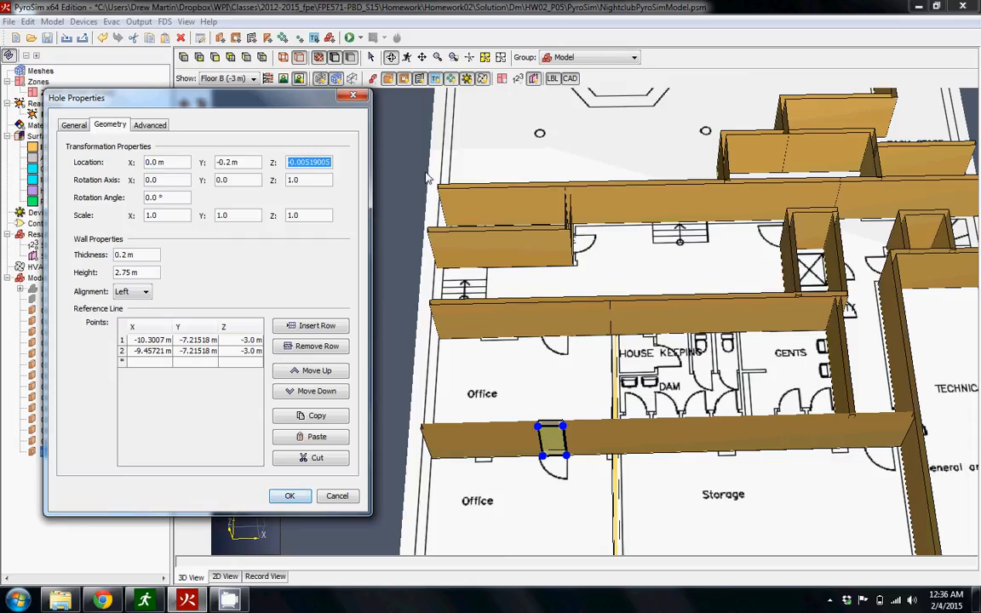
pyautogui.write('0')
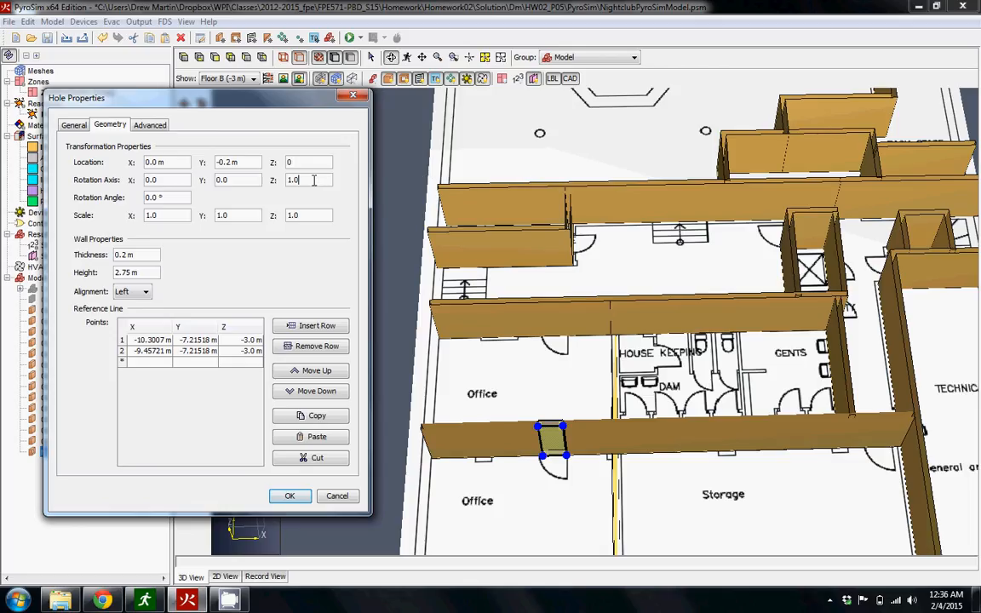
pyautogui.press('Tab')
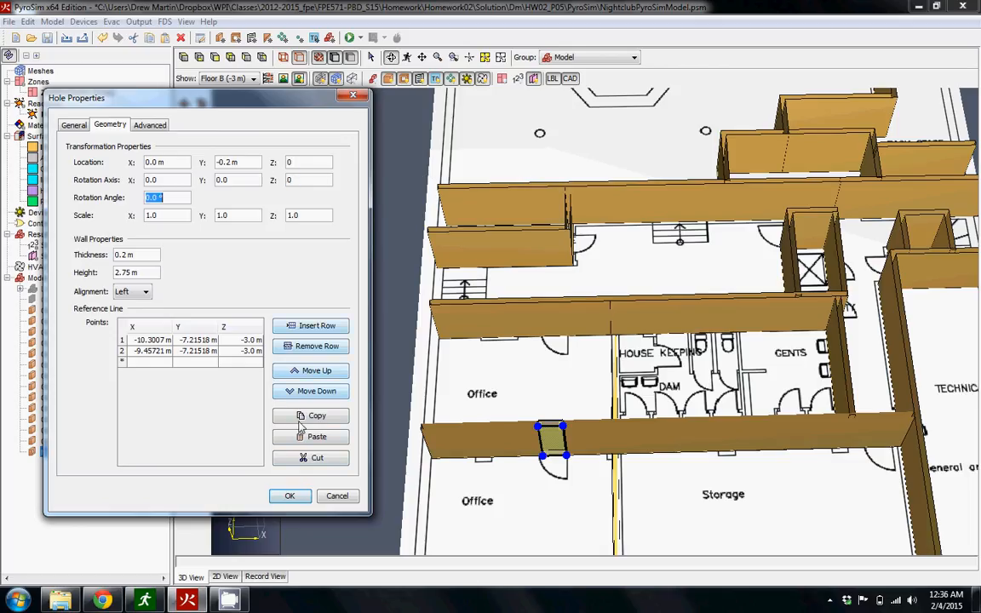
pyautogui.click(305, 494)
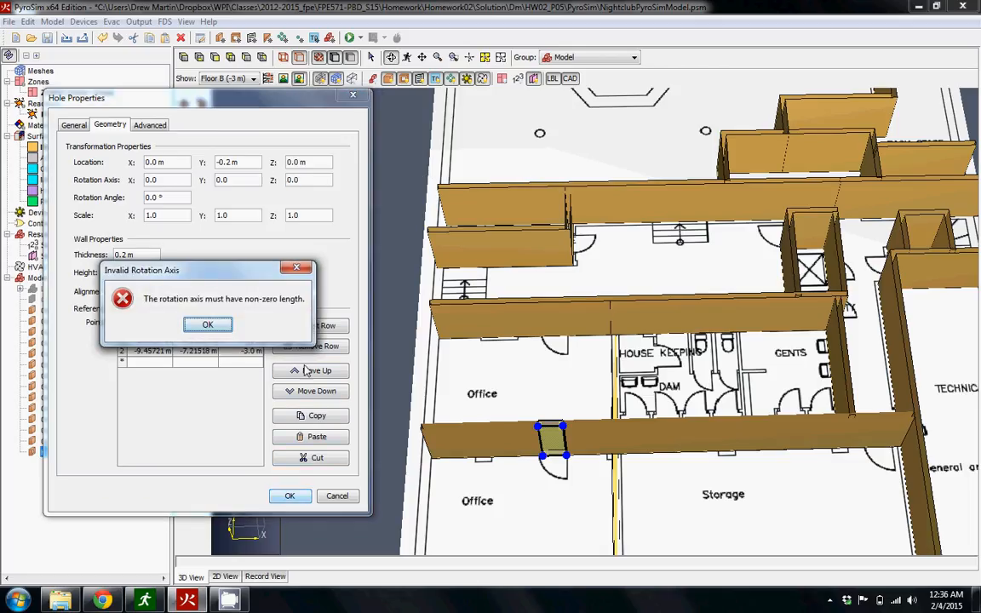
pyautogui.click(208, 327)
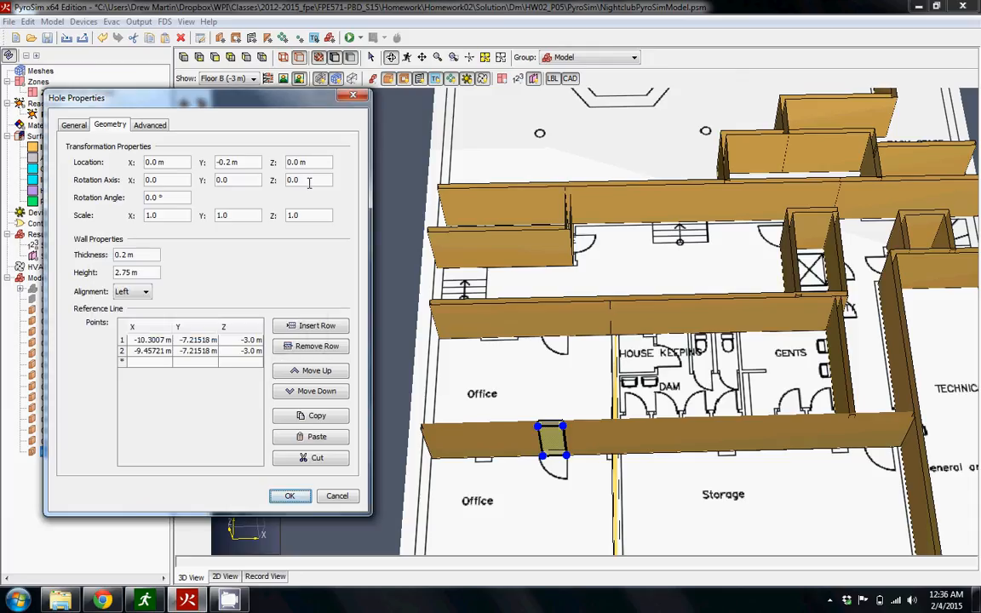
# Restore the hole's rotation axis Z component to 1 and apply the geometry changes.
pyautogui.doubleClick(309, 181)
pyautogui.click(290, 497)
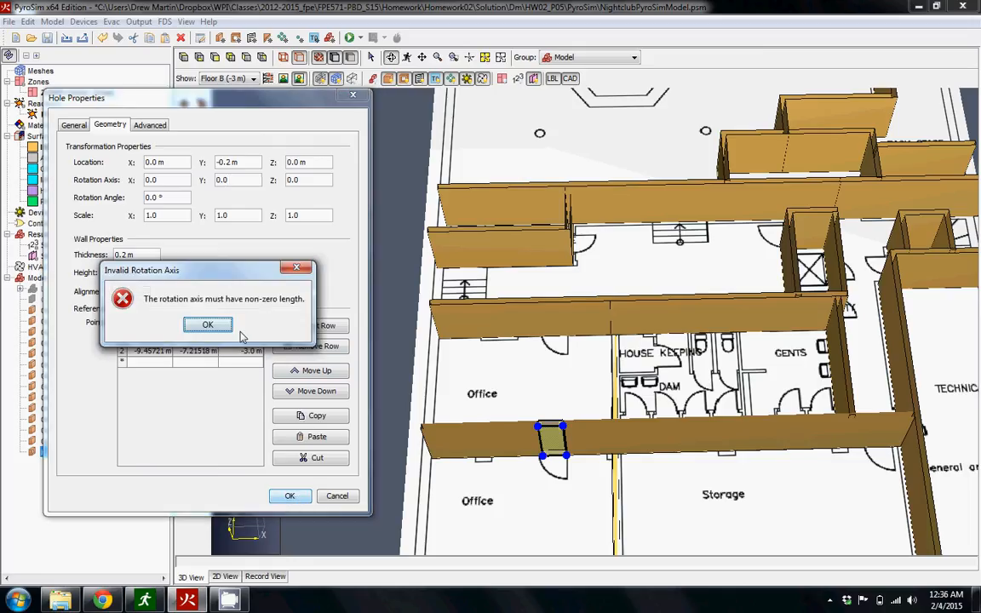
pyautogui.click(230, 328)
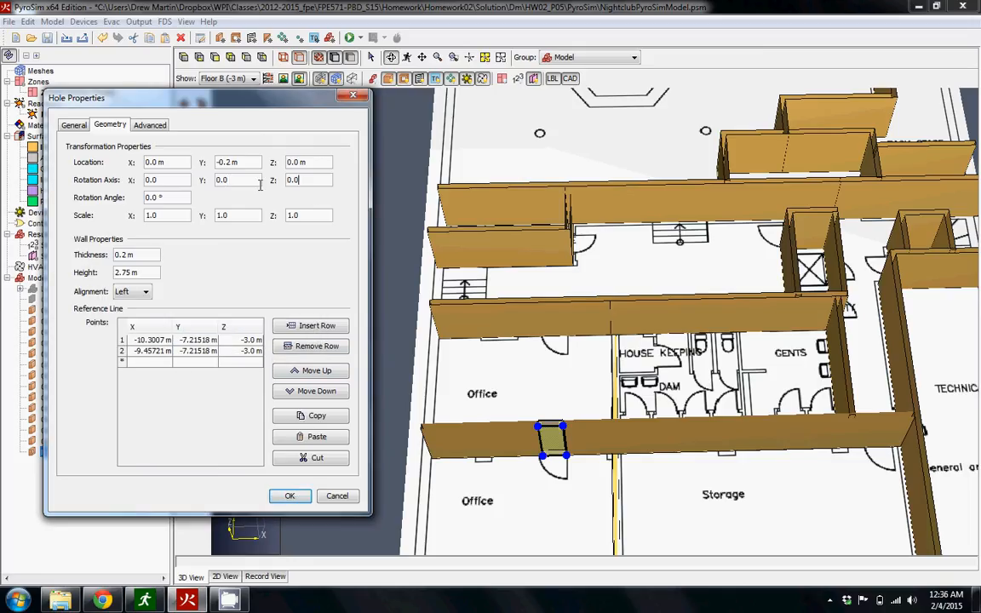
pyautogui.doubleClick(308, 181)
pyautogui.write('1')
pyautogui.click(290, 495)
# Draw a wall hole about 0.82 m wide at the doorway in the corridor-side wall of the upper office.
pyautogui.moveTo(576, 503); pyautogui.dragTo(575, 370)
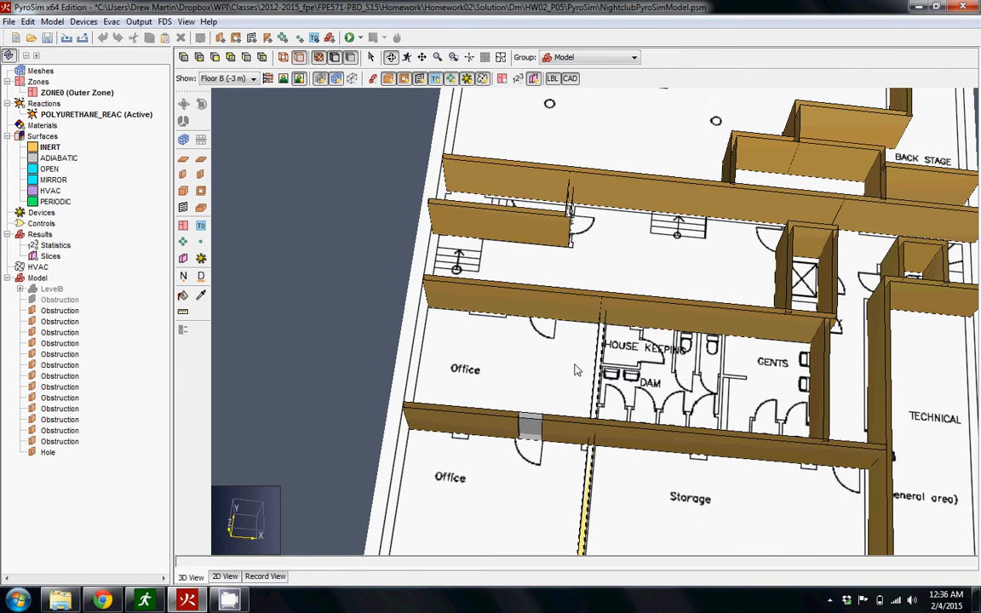
pyautogui.moveTo(509, 336); pyautogui.dragTo(516, 463)
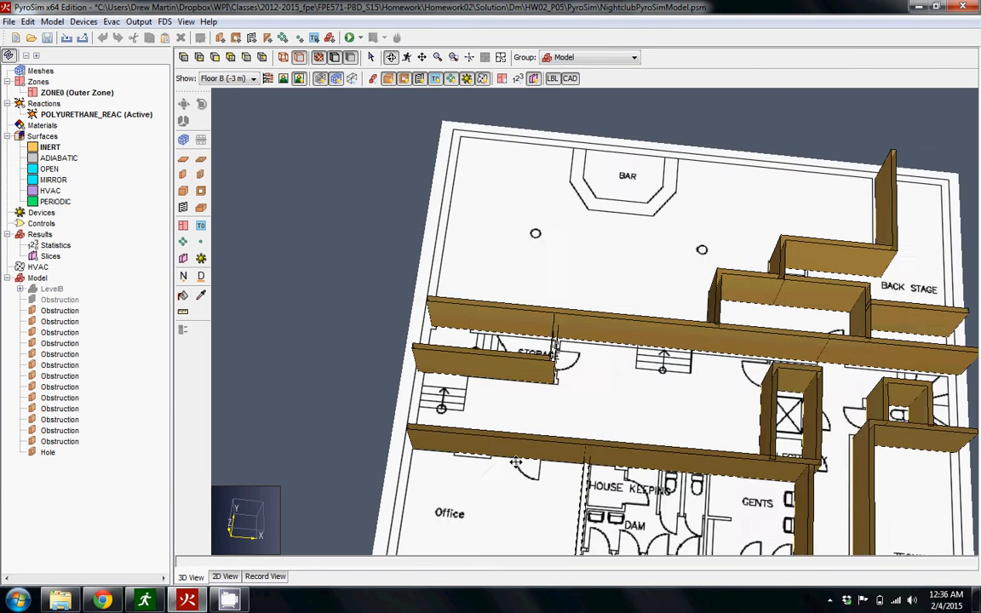
pyautogui.moveTo(663, 501); pyautogui.dragTo(683, 374)
pyautogui.moveTo(683, 374); pyautogui.dragTo(679, 348, button='middle')
pyautogui.moveTo(471, 442); pyautogui.dragTo(508, 469)
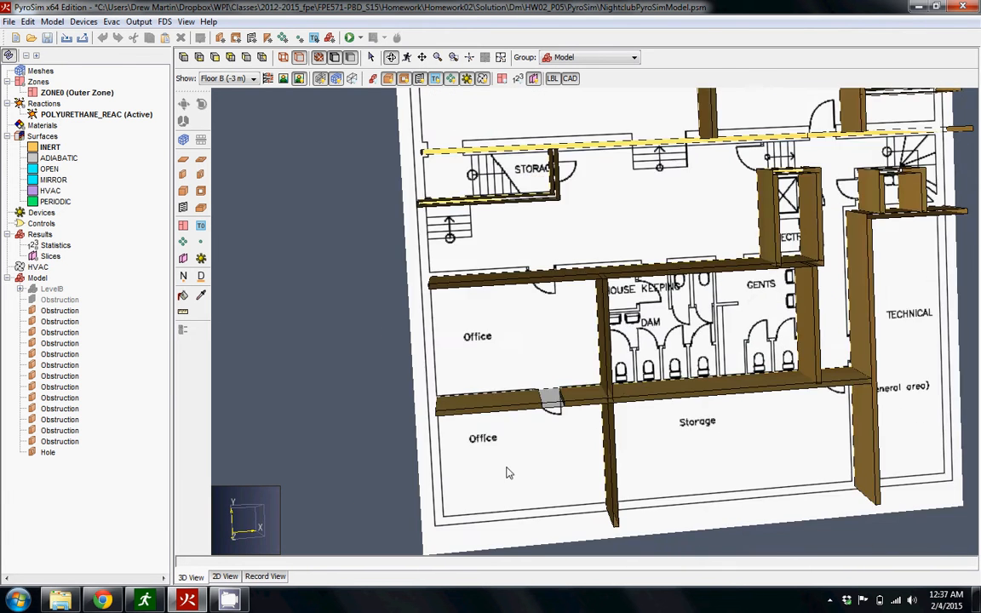
pyautogui.scroll(3, 539, 297)
pyautogui.moveTo(545, 295); pyautogui.dragTo(558, 408)
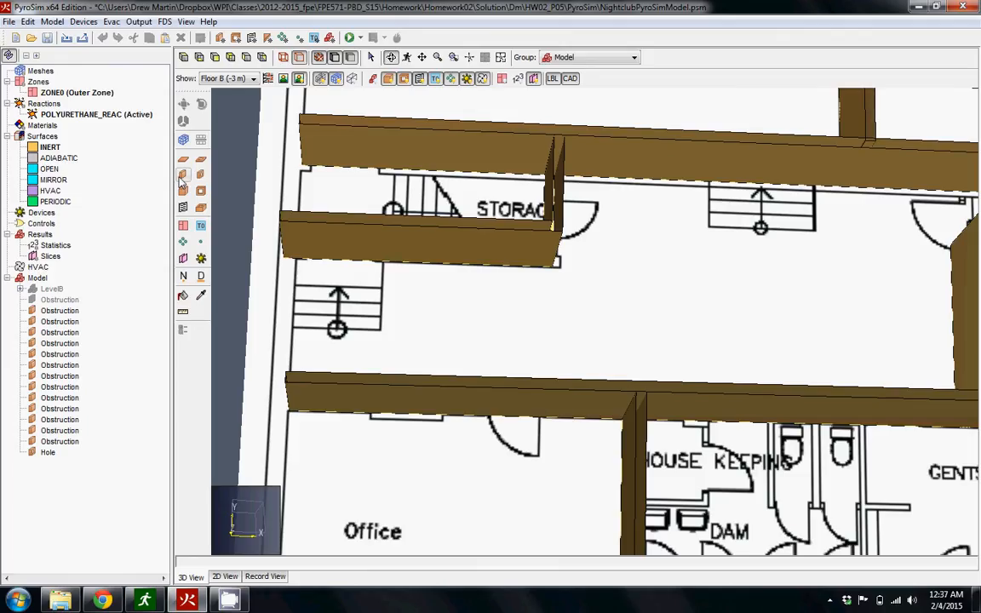
pyautogui.click(184, 175)
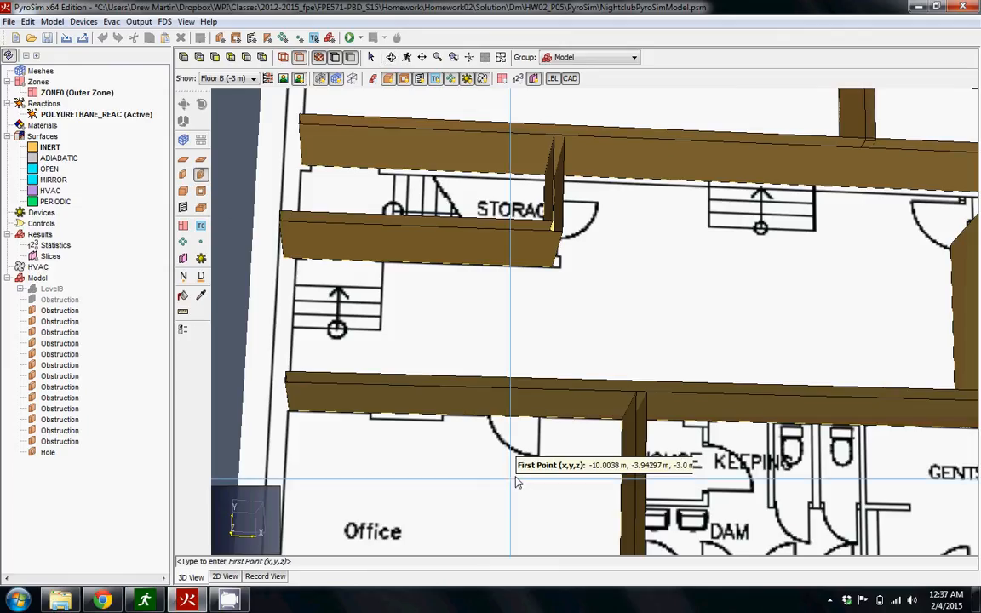
pyautogui.click(481, 415)
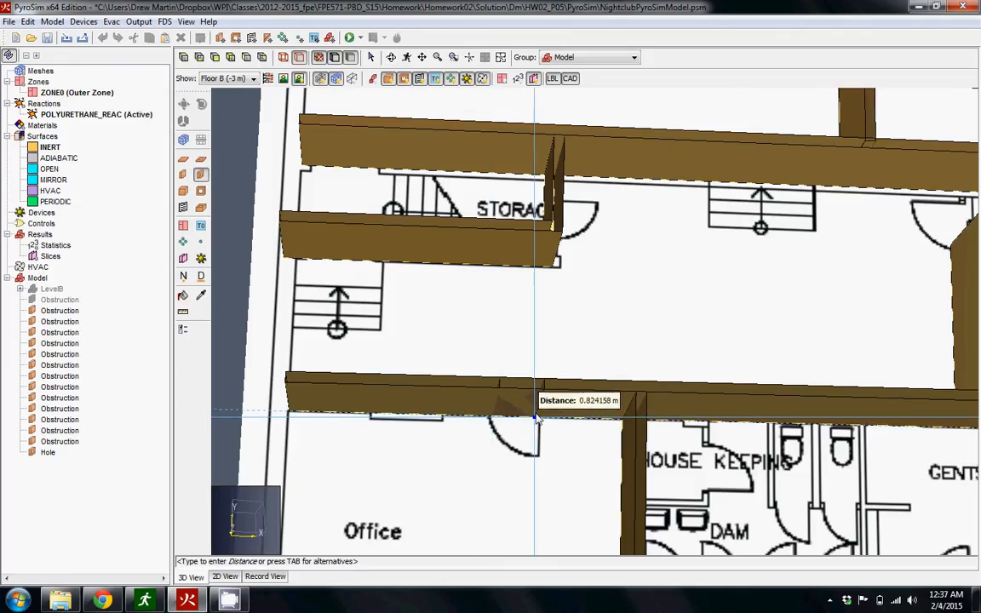
pyautogui.click(538, 417)
pyautogui.rightClick(538, 417)
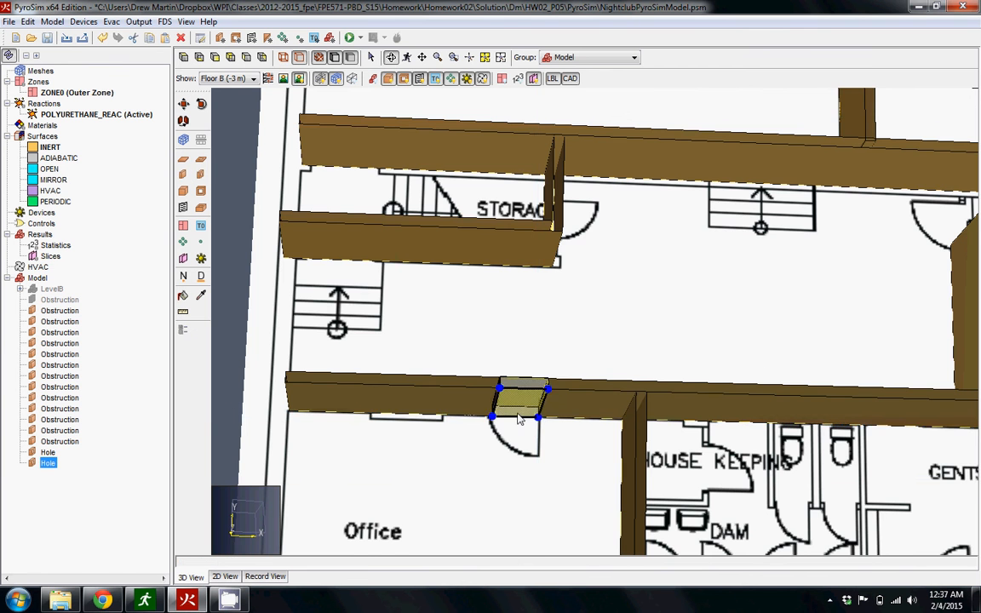
# Draw wall holes in the same corridor wall, about 0.99 m wide beside HOUSE KEEPING and about 0.88 m wide above GENTS.
pyautogui.moveTo(518, 418); pyautogui.dragTo(499, 482)
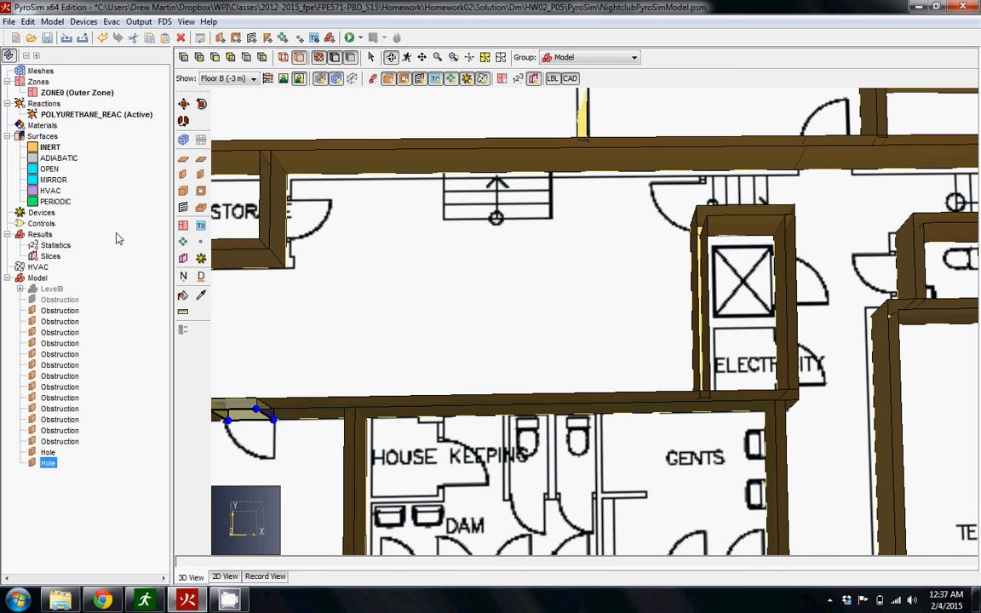
pyautogui.click(200, 175)
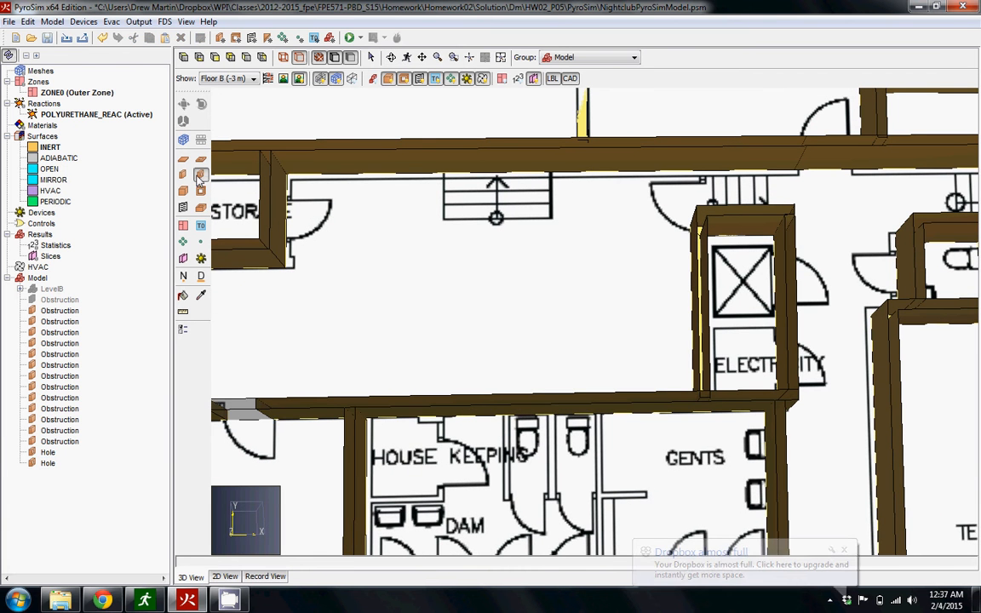
pyautogui.click(451, 417)
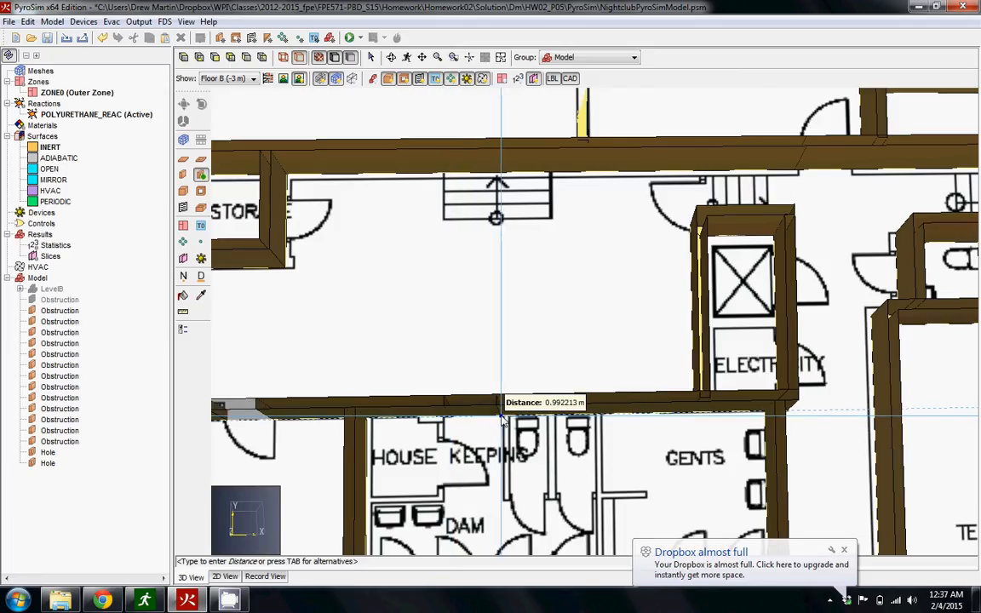
pyautogui.click(445, 418)
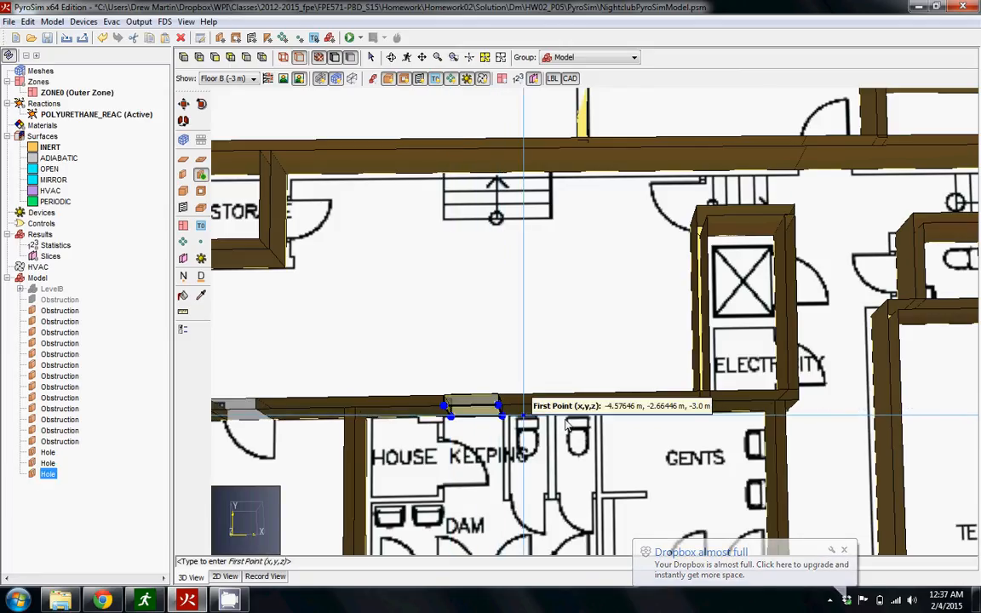
pyautogui.click(616, 417)
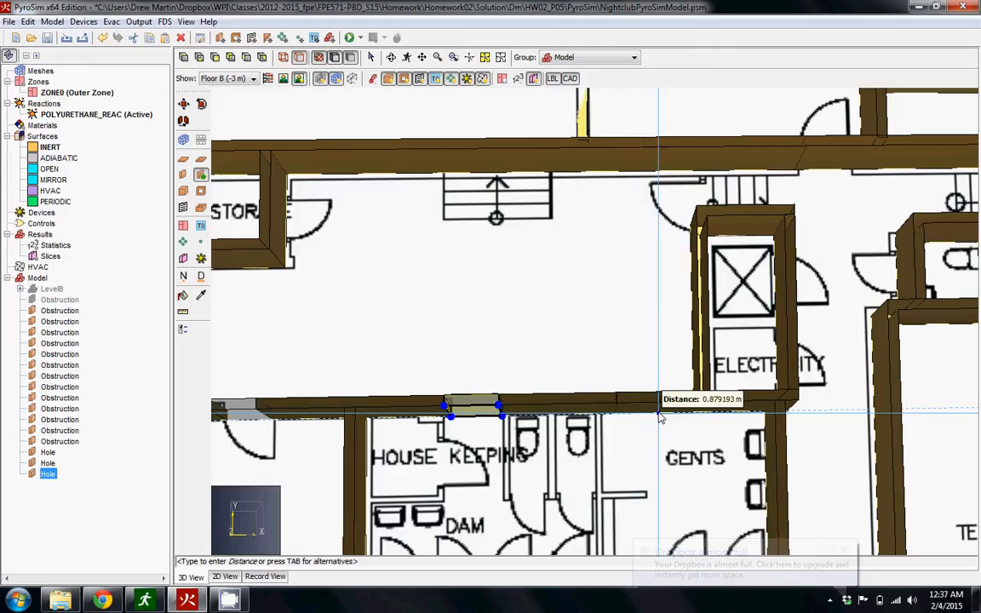
pyautogui.click(659, 414)
pyautogui.click(661, 418)
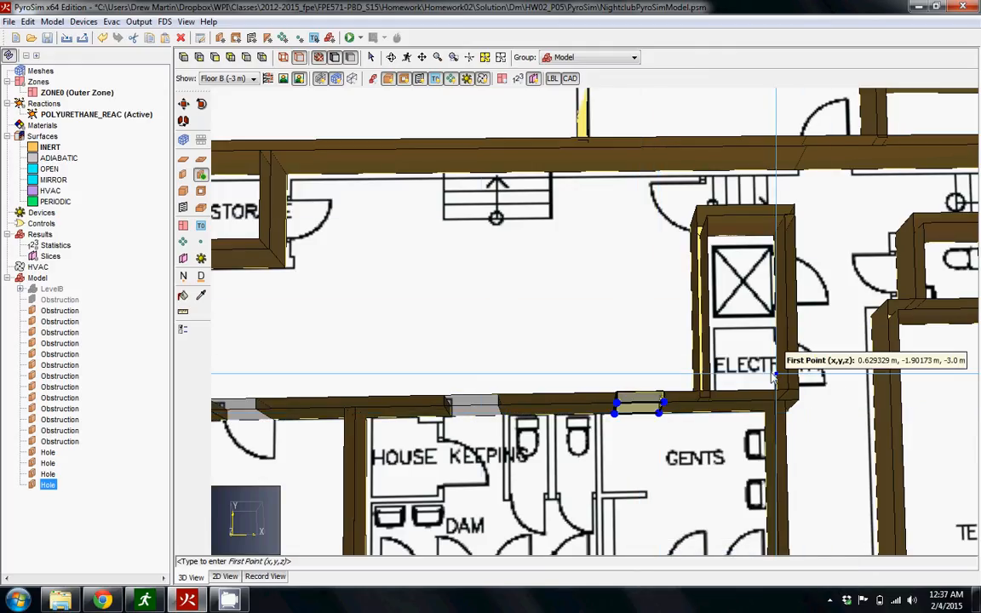
# Draw wall holes in the long wall above the corridor, one across the stair width and one at the doorway below the backstage room.
pyautogui.click(447, 174)
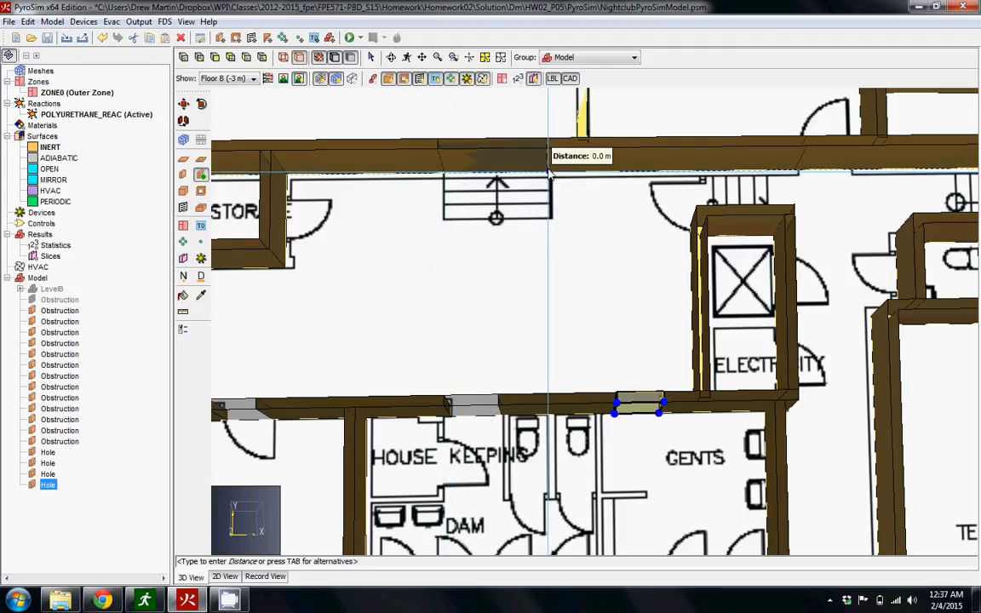
pyautogui.click(549, 174)
pyautogui.scroll(-5, 800, 180)
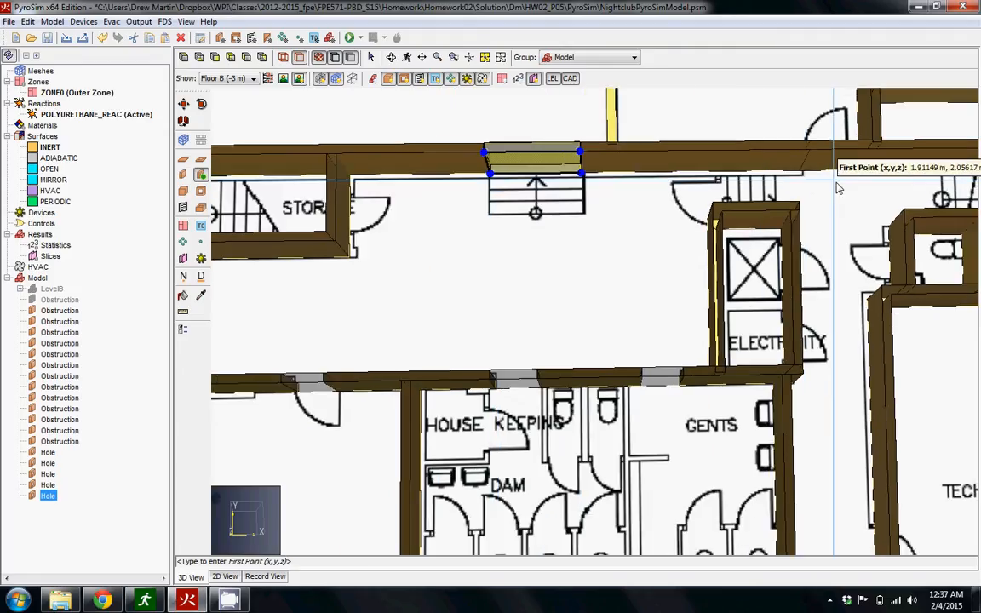
pyautogui.scroll(6, 503, 238)
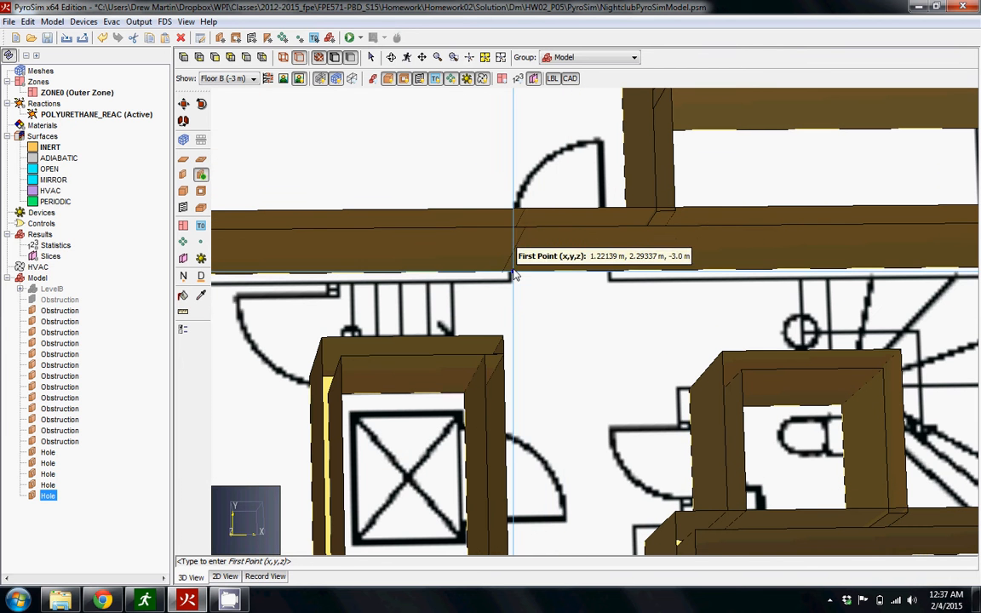
pyautogui.click(514, 272)
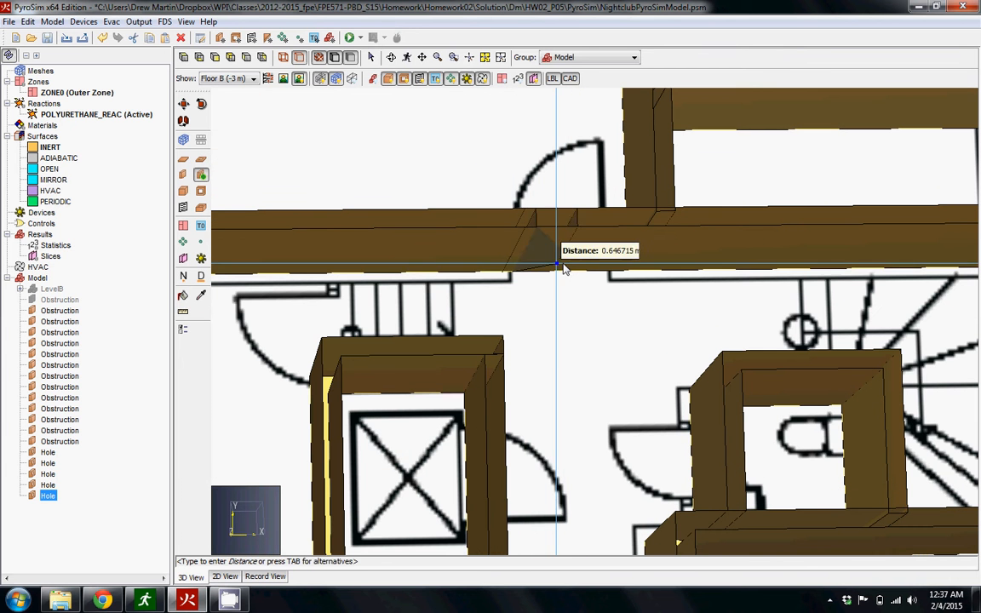
pyautogui.click(608, 271)
# Draw a wall hole about 0.81 m wide at the doorway in the short wall below BACK STAGE.
pyautogui.scroll(-4, 673, 270)
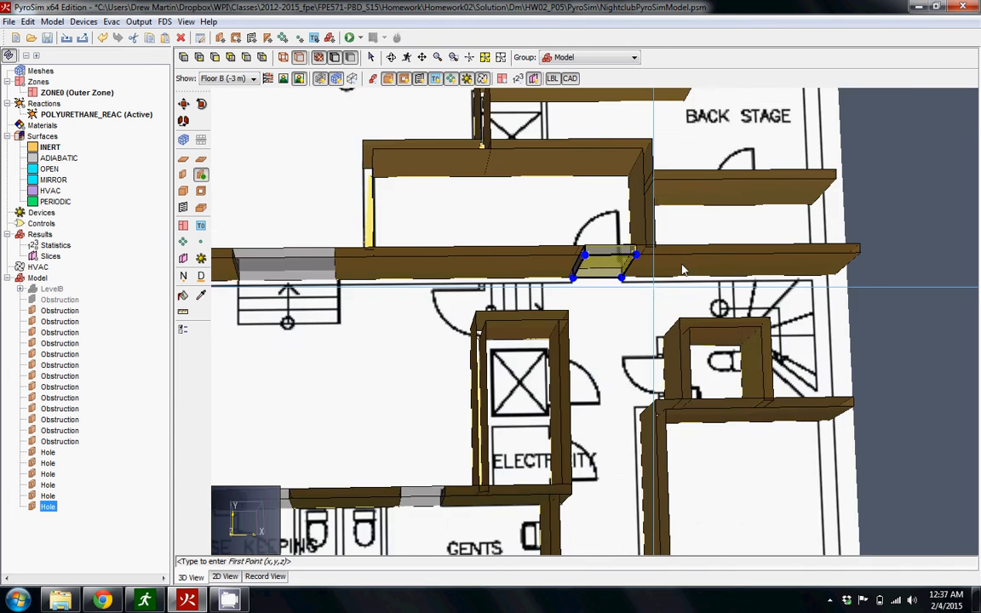
pyautogui.scroll(5, 720, 194)
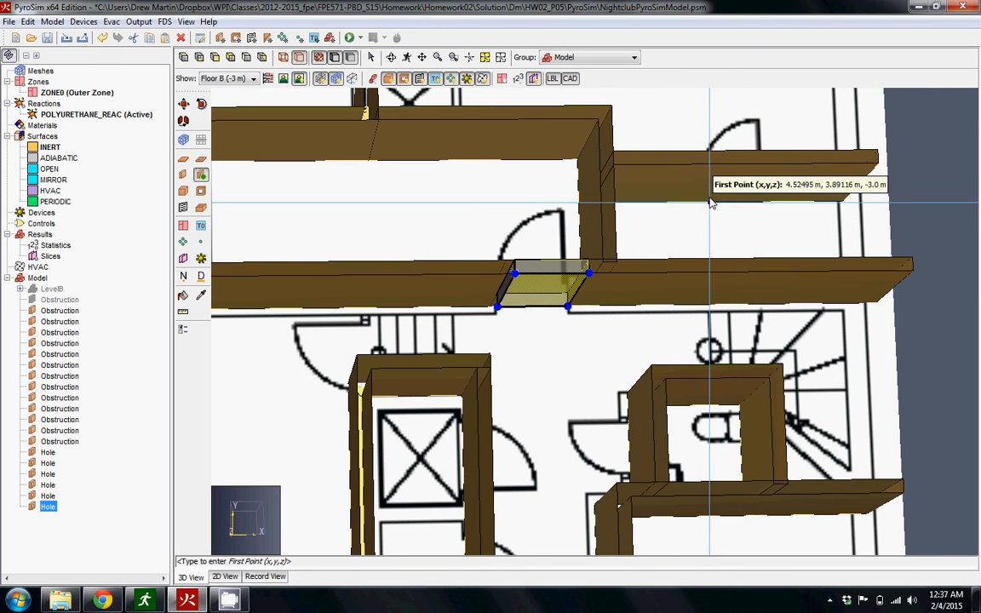
pyautogui.click(714, 202)
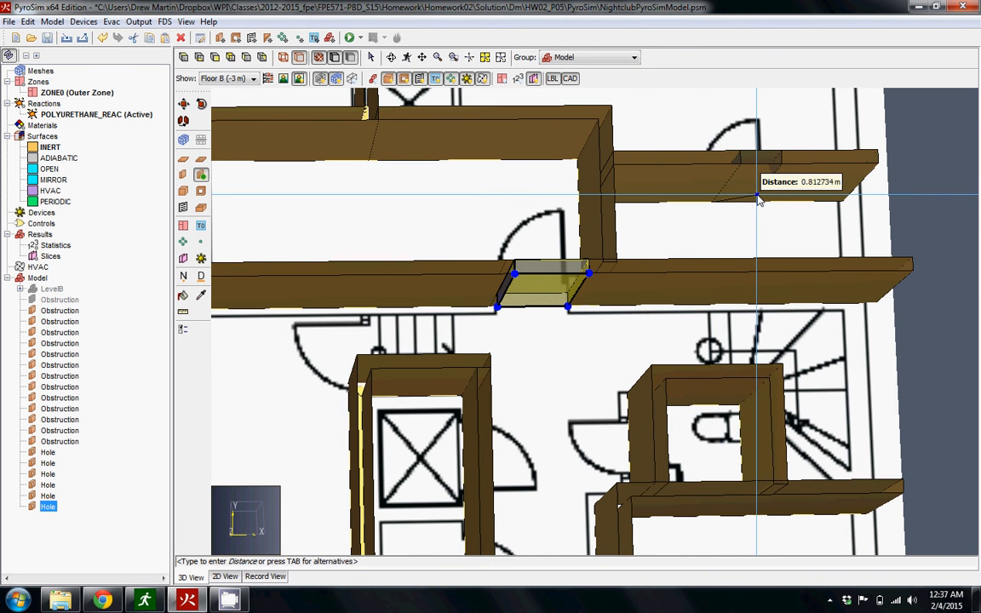
pyautogui.click(758, 196)
pyautogui.scroll(-1, 755, 196)
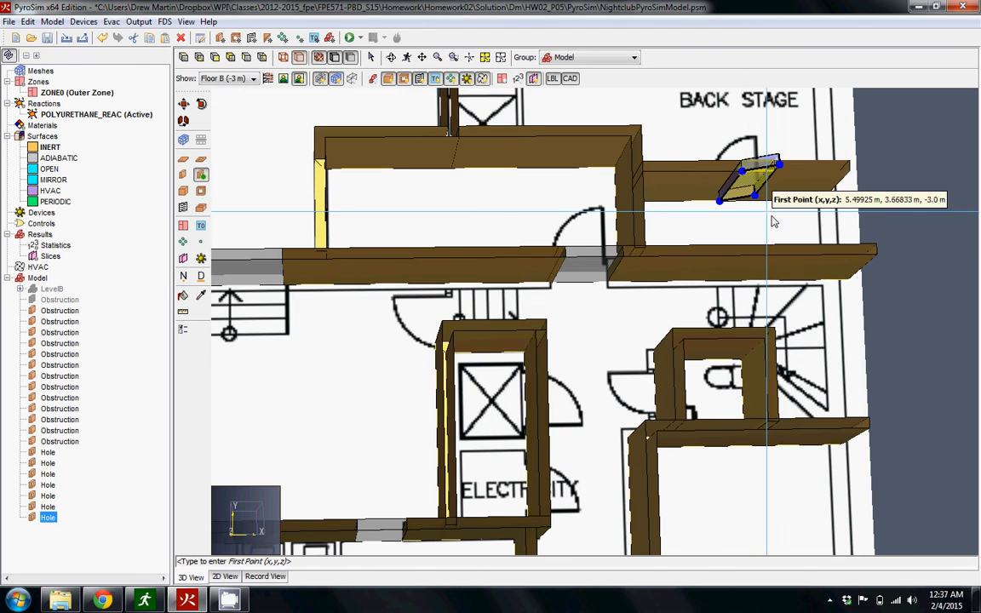
pyautogui.scroll(2, 773, 221)
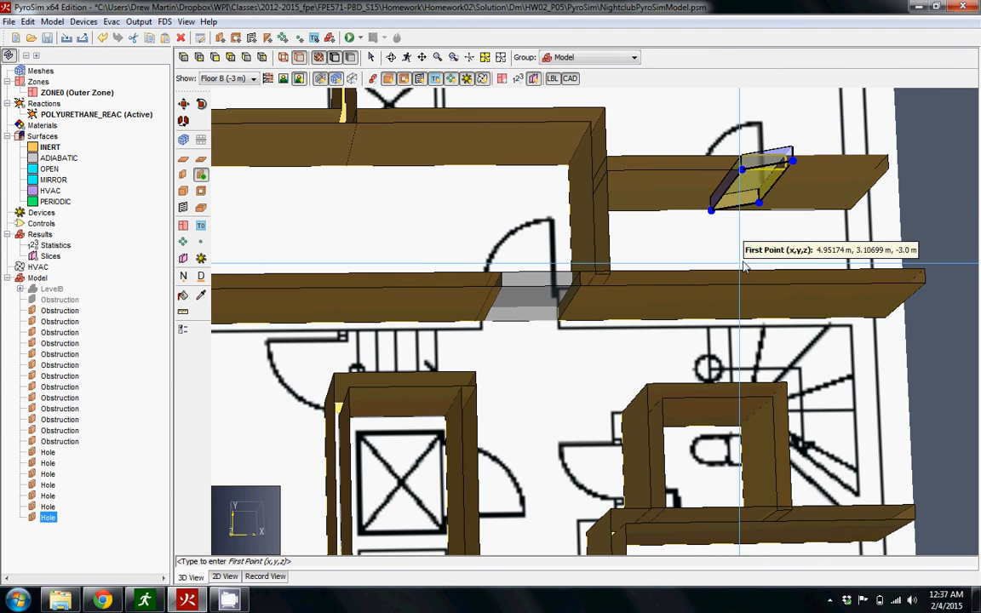
# Delete the skewed wall hole from the short wall below BACK STAGE.
pyautogui.press('o')
pyautogui.moveTo(758, 256); pyautogui.dragTo(621, 382)
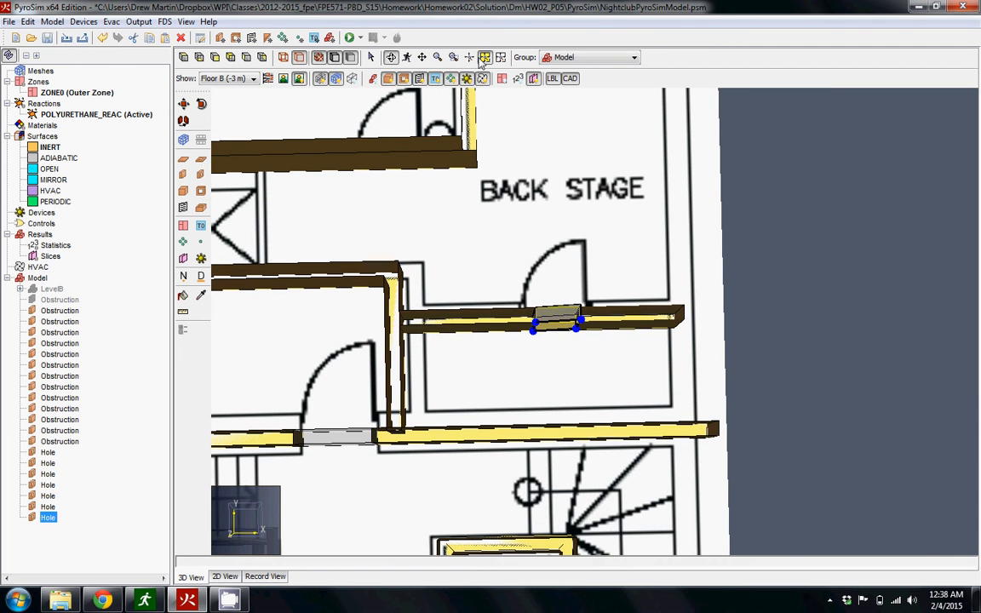
pyautogui.click(533, 78)
pyautogui.moveTo(633, 375); pyautogui.dragTo(583, 297)
pyautogui.click(577, 260)
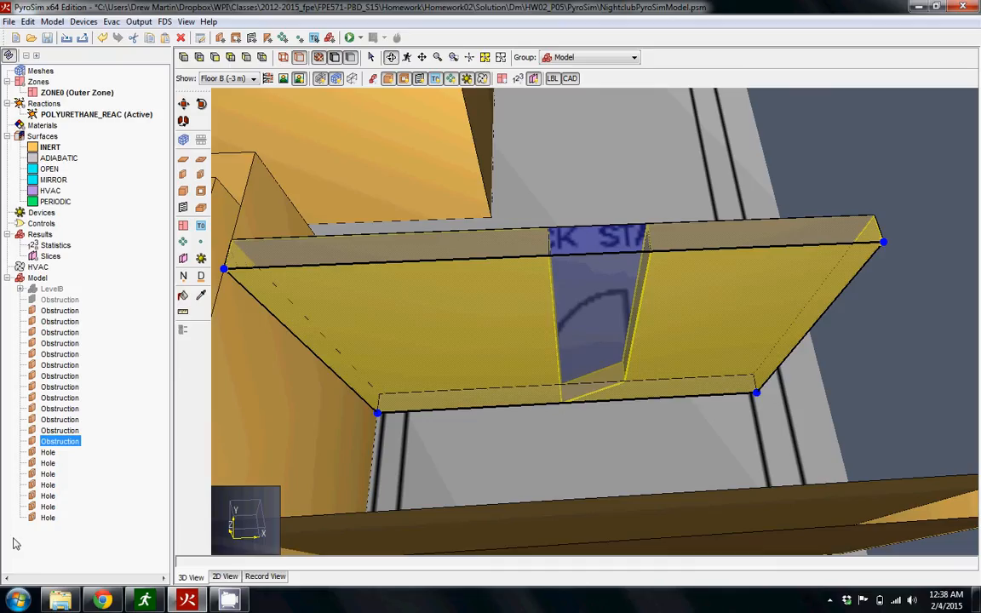
pyautogui.click(48, 519)
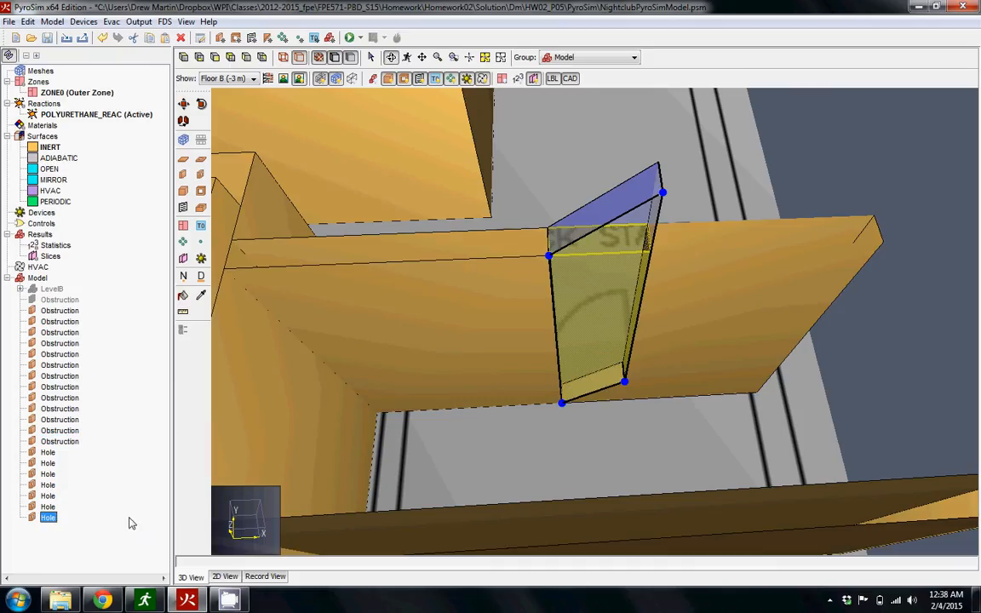
pyautogui.press('Delete')
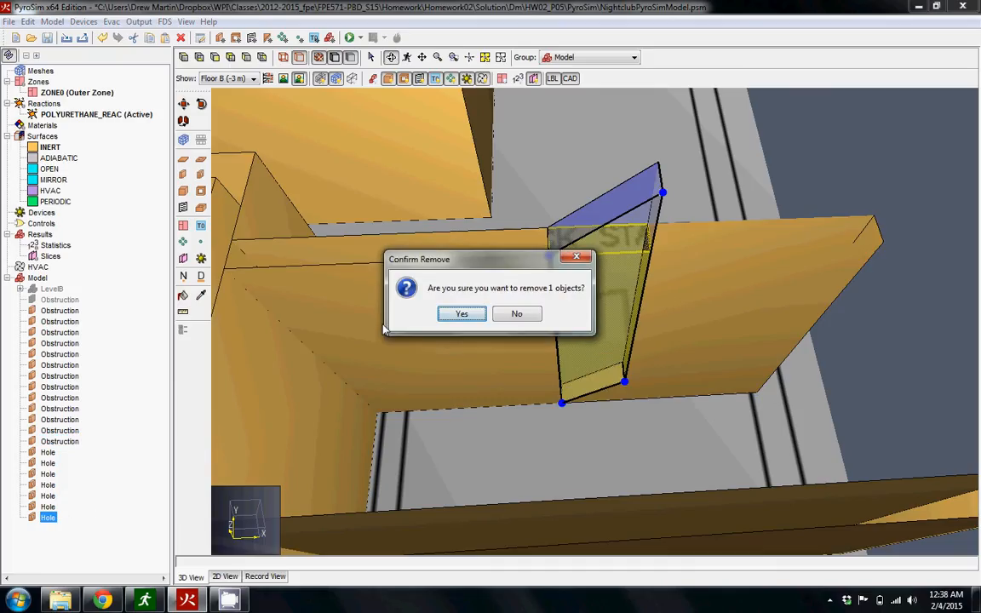
pyautogui.click(461, 314)
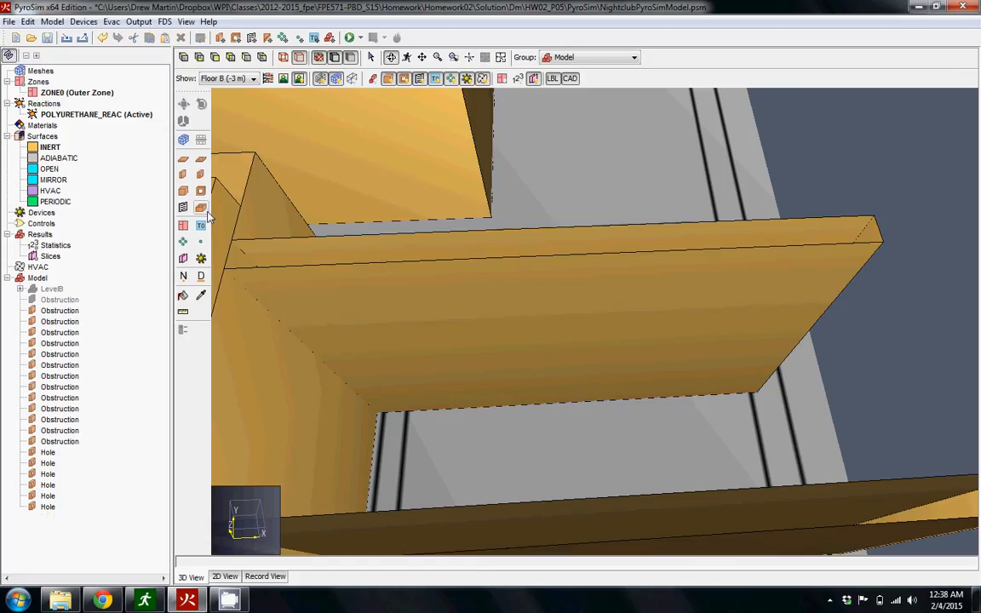
# Draw a new wall hole about 0.85 m wide along the base of the short wall below BACK STAGE.
pyautogui.click(202, 176)
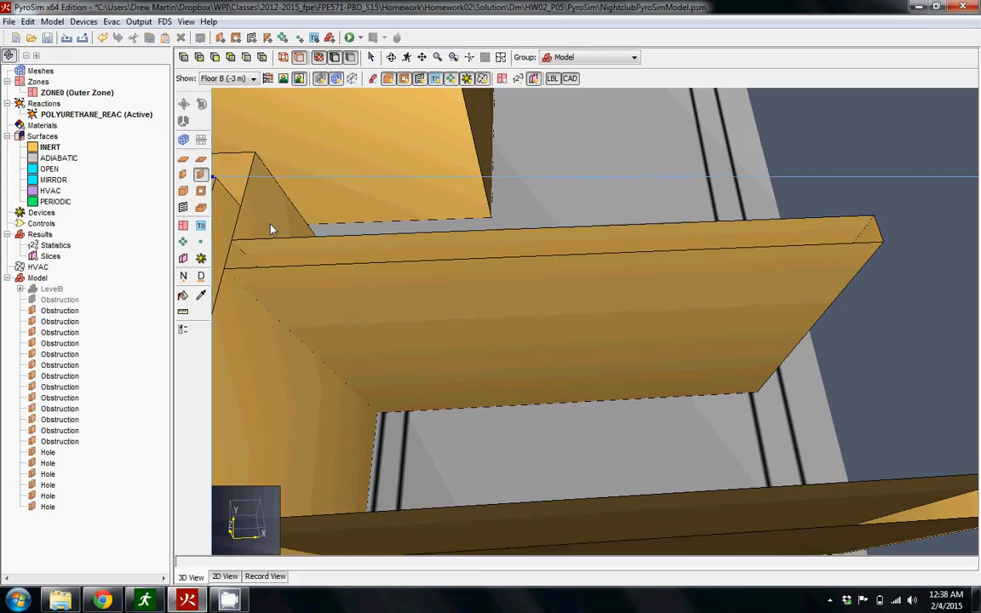
pyautogui.click(583, 398)
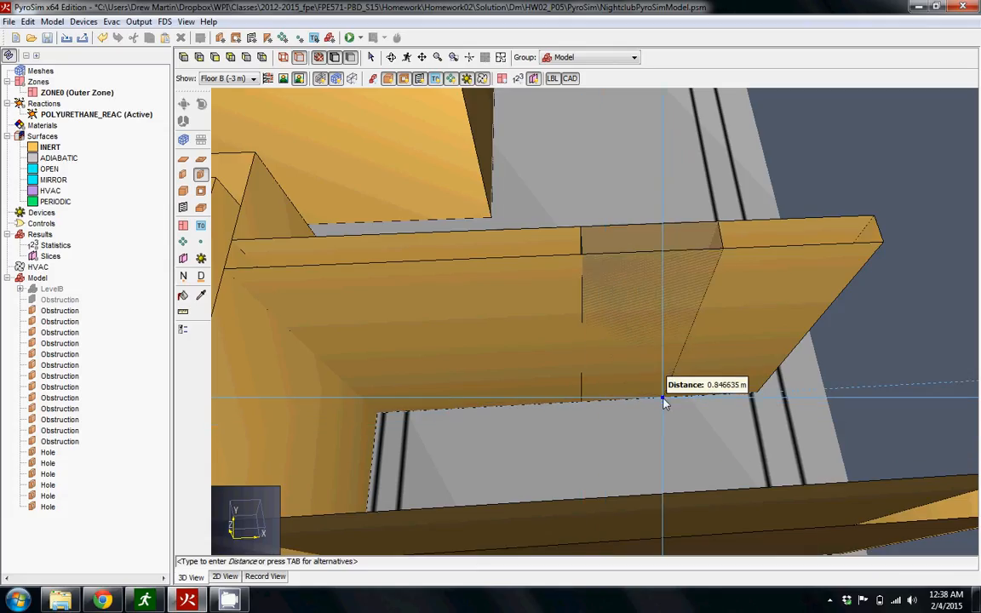
pyautogui.click(664, 400)
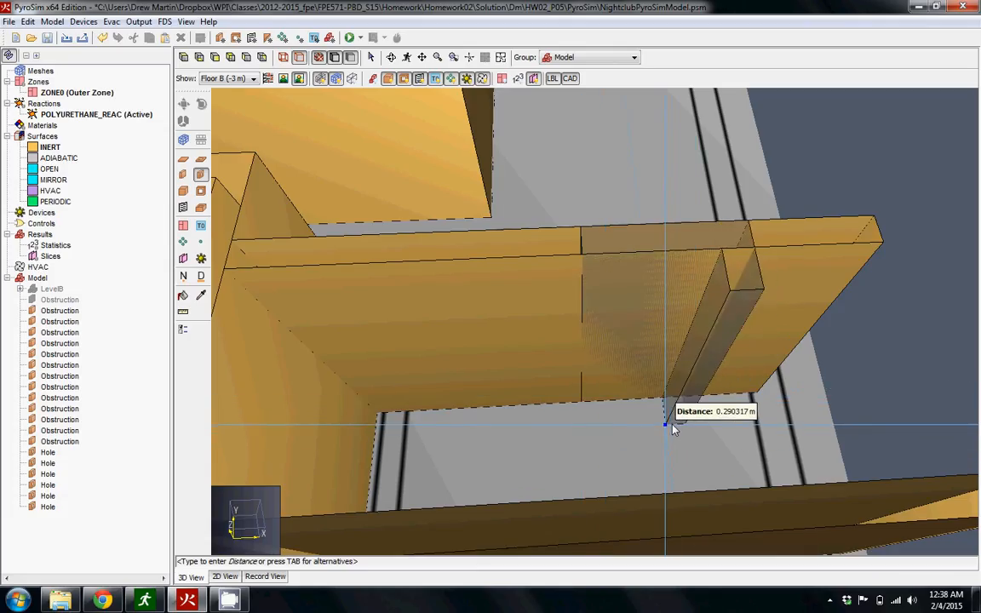
pyautogui.click(668, 423)
# Move the new hole along the short wall to line up with the doorway below BACK STAGE.
pyautogui.moveTo(649, 403); pyautogui.dragTo(639, 466)
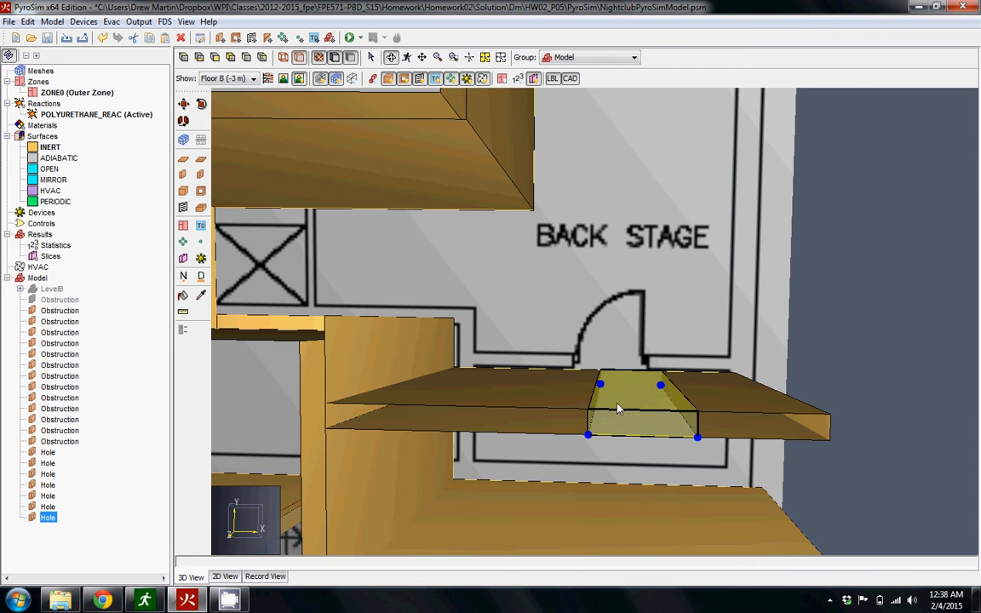
pyautogui.click(183, 103)
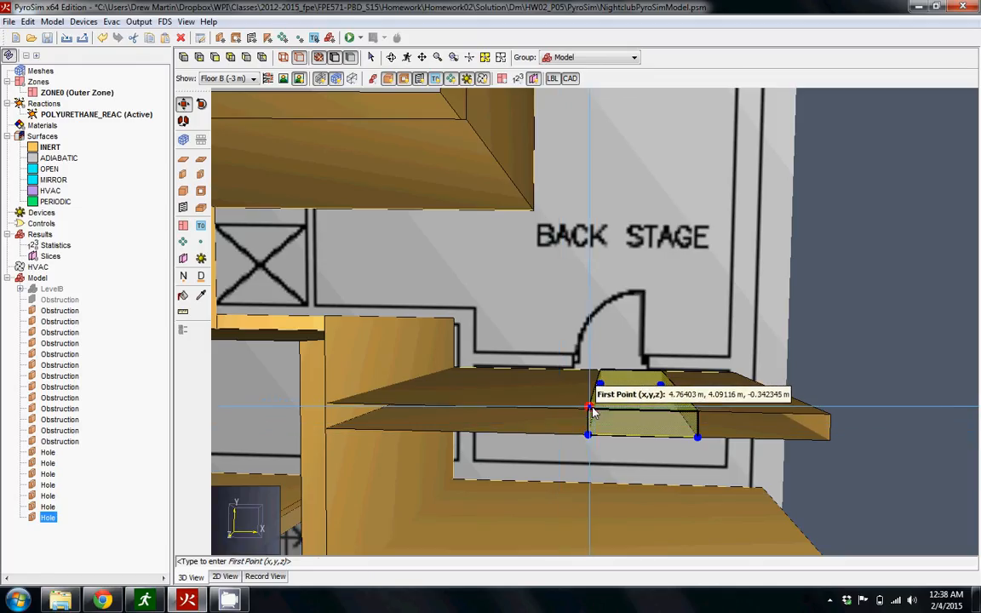
pyautogui.click(590, 408)
pyautogui.click(550, 415)
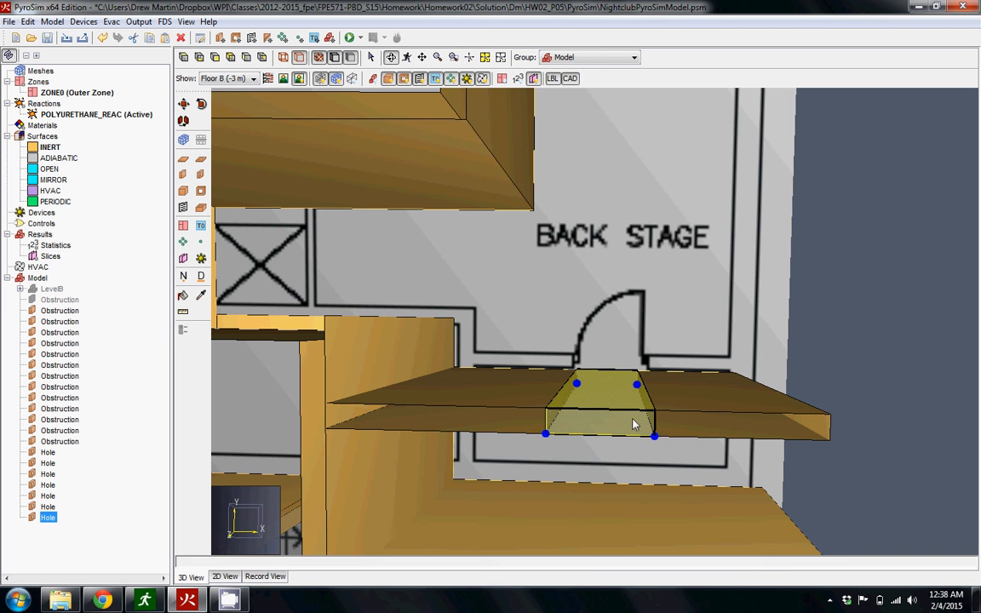
# Try to draw a wall hole at the doorway between the bar room and the backstage area.
pyautogui.moveTo(633, 323); pyautogui.dragTo(538, 518)
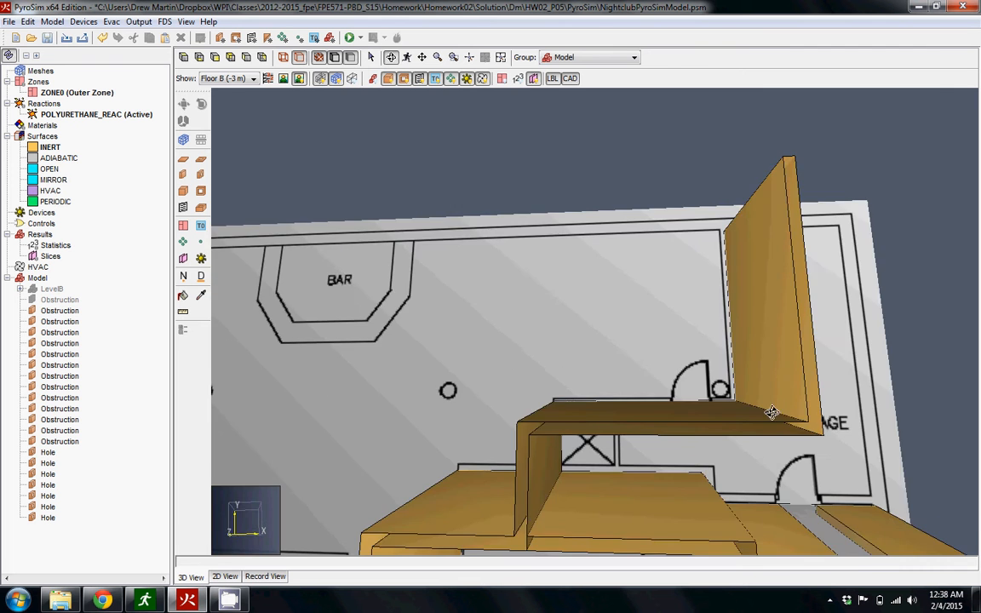
pyautogui.moveTo(771, 412); pyautogui.dragTo(766, 353)
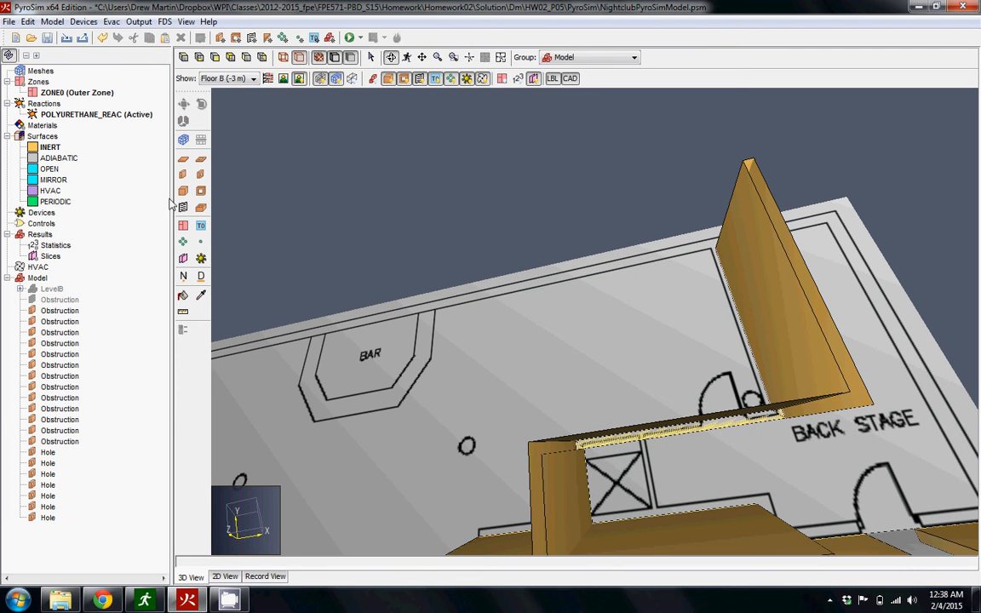
pyautogui.click(201, 174)
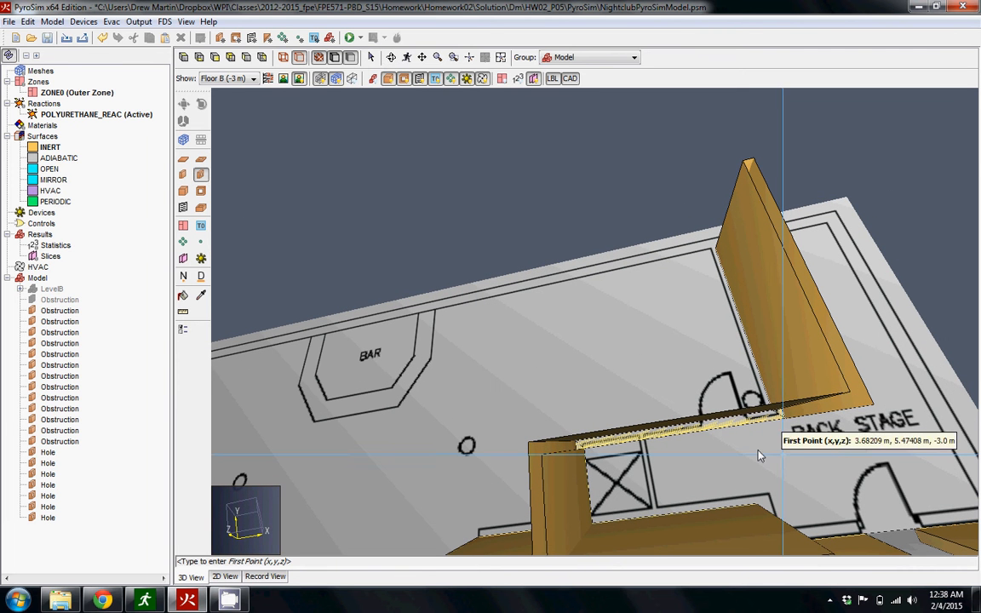
pyautogui.click(702, 433)
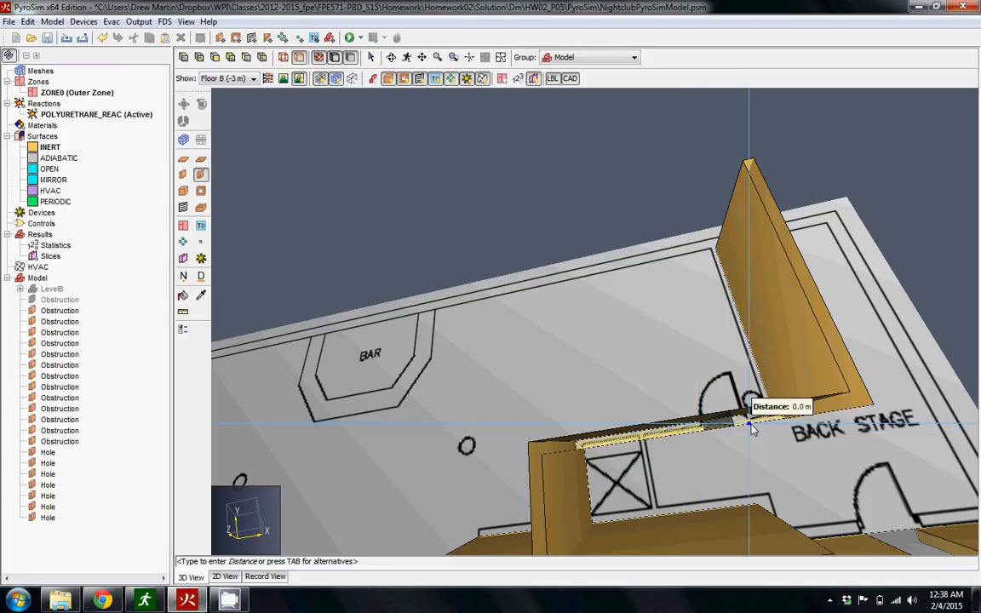
pyautogui.click(750, 425)
pyautogui.moveTo(725, 440); pyautogui.dragTo(874, 439)
pyautogui.moveTo(870, 514); pyautogui.dragTo(908, 548, button='middle')
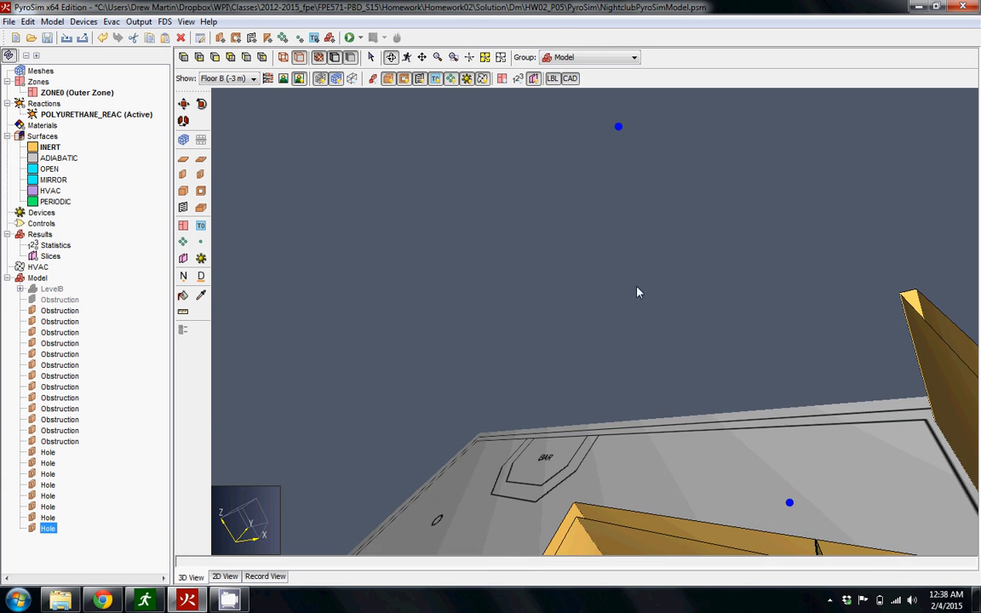
# Delete the skewed hole at the doorway between the bar room and the backstage area.
pyautogui.click(199, 57)
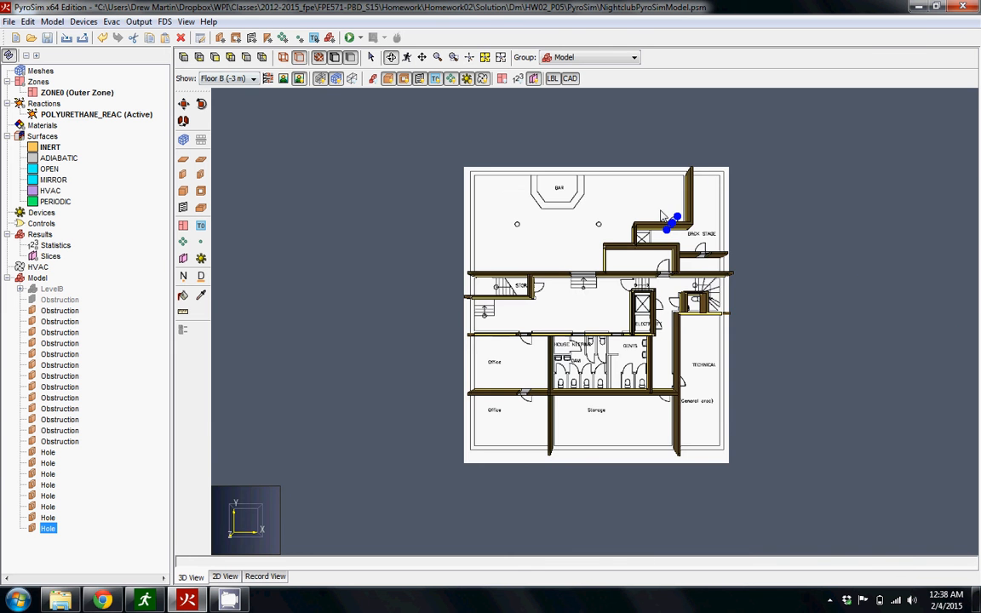
pyautogui.scroll(8, 661, 214)
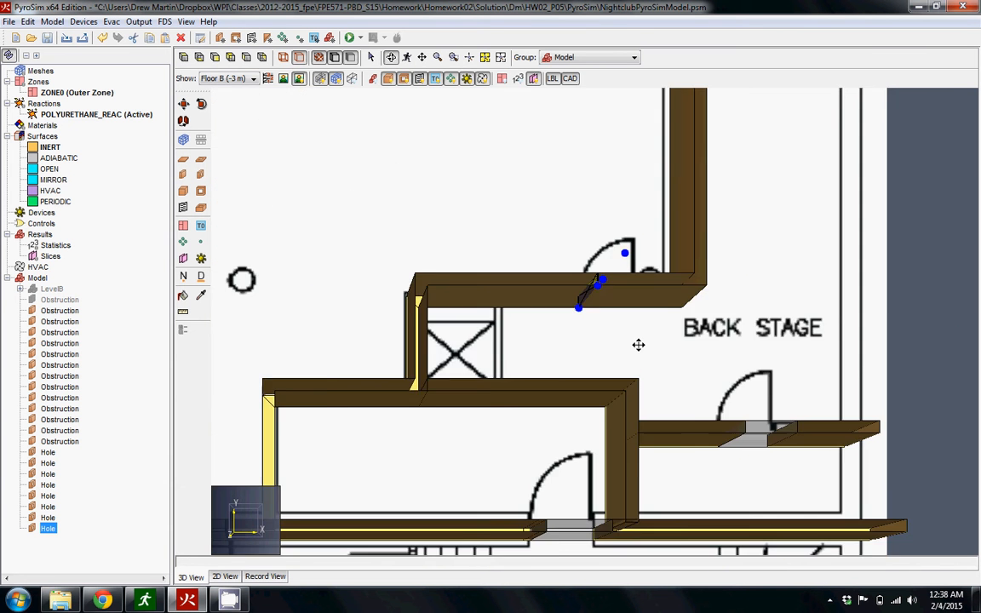
pyautogui.moveTo(638, 345); pyautogui.dragTo(548, 444, button='middle')
pyautogui.scroll(4, 515, 394)
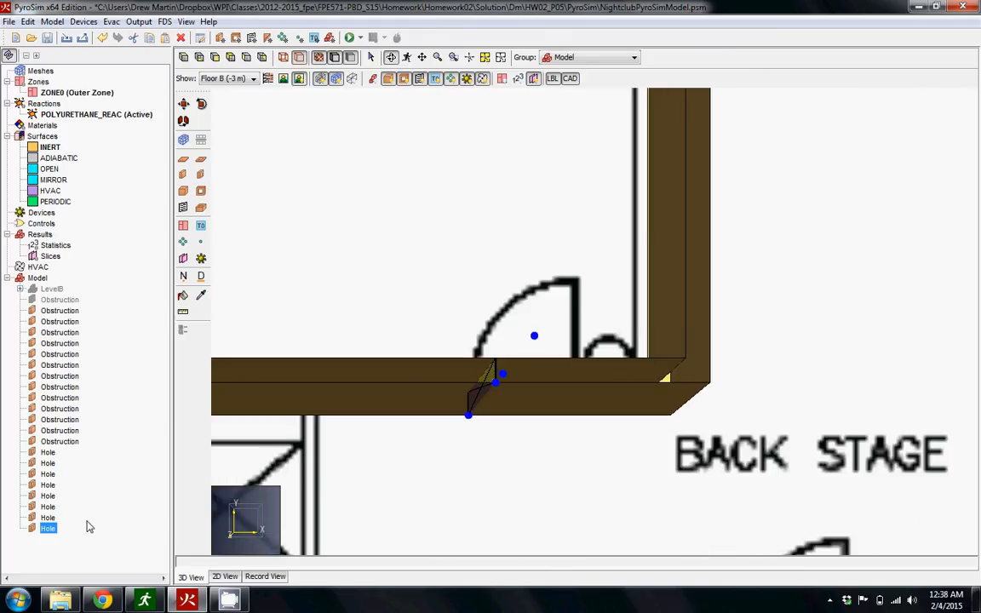
pyautogui.press('Delete')
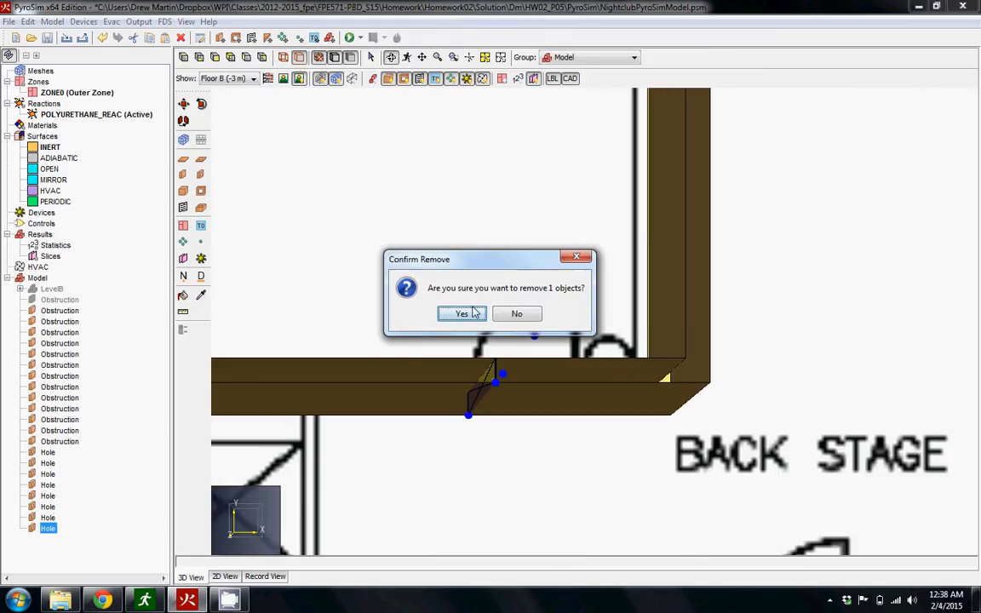
pyautogui.click(461, 314)
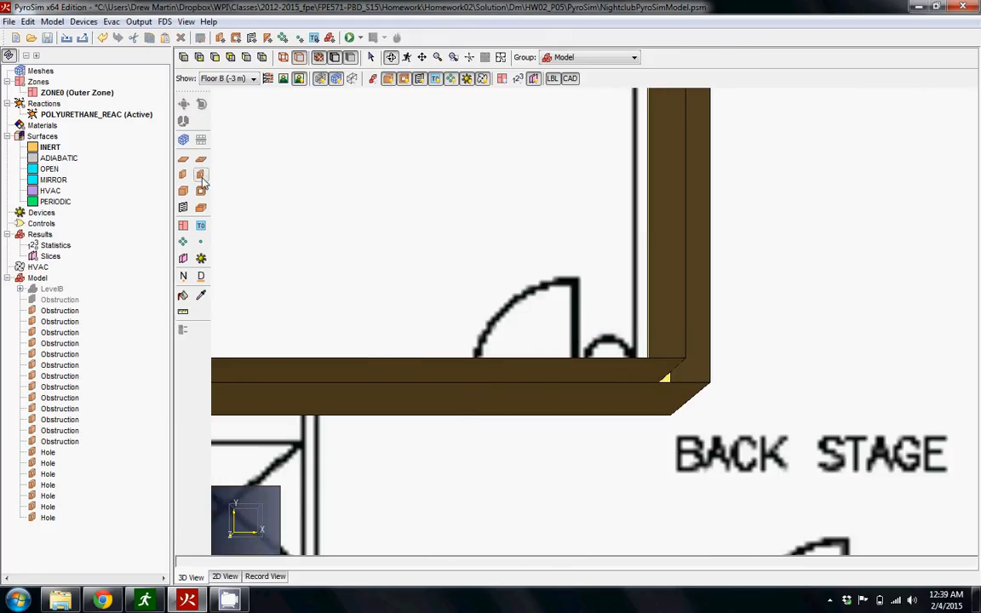
# Draw a wall hole about 0.8 m wide at the doorway between the bar room and the backstage area.
pyautogui.click(200, 174)
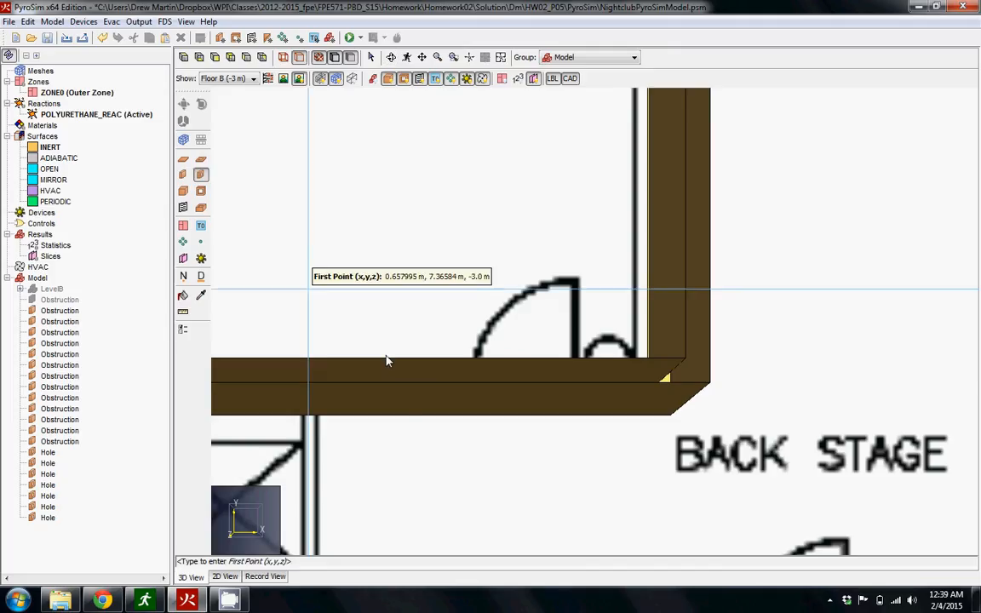
pyautogui.click(482, 419)
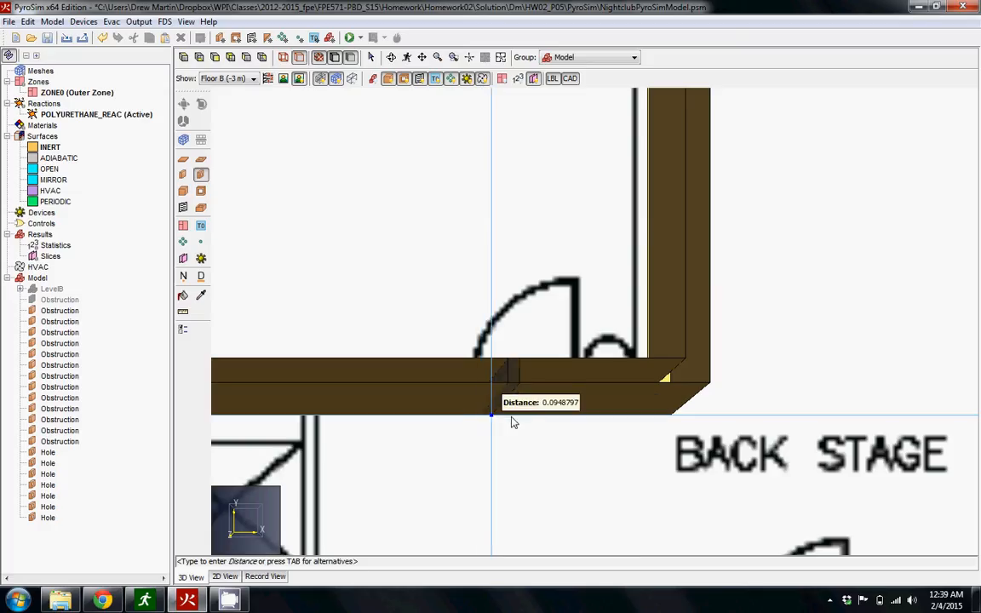
pyautogui.click(574, 422)
pyautogui.rightClick(575, 422)
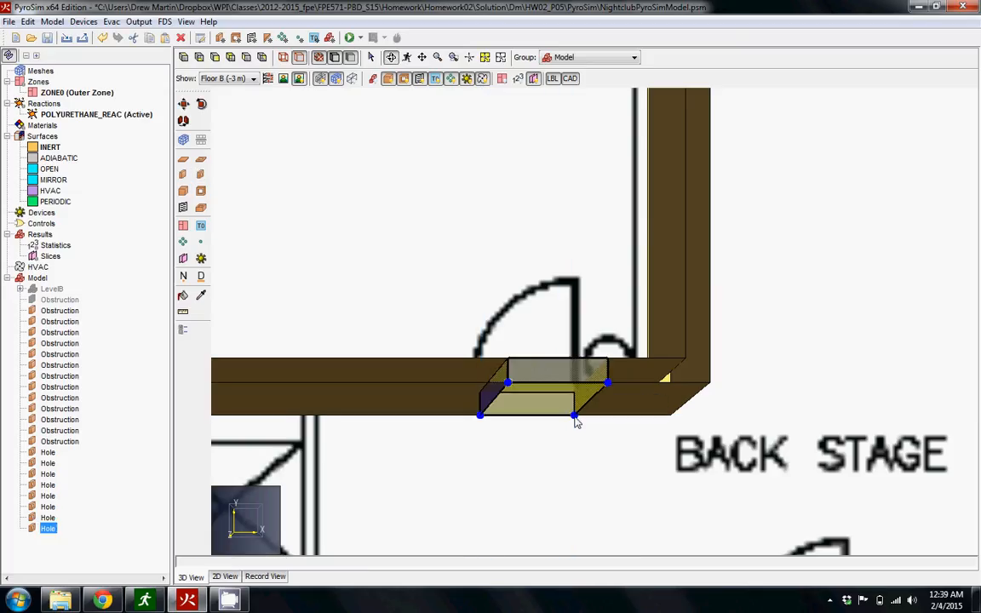
# Draw a wall hole about 0.97 m wide at the elevator doorway above ELECTRICITY, along the shaft's door-side wall.
pyautogui.moveTo(492, 395)
pyautogui.mouseDown()
pyautogui.moveTo(547, 366)
pyautogui.moveTo(515, 337)
pyautogui.moveTo(503, 407)
pyautogui.mouseUp()
pyautogui.click(500, 58)
pyautogui.scroll(2, 611, 251)
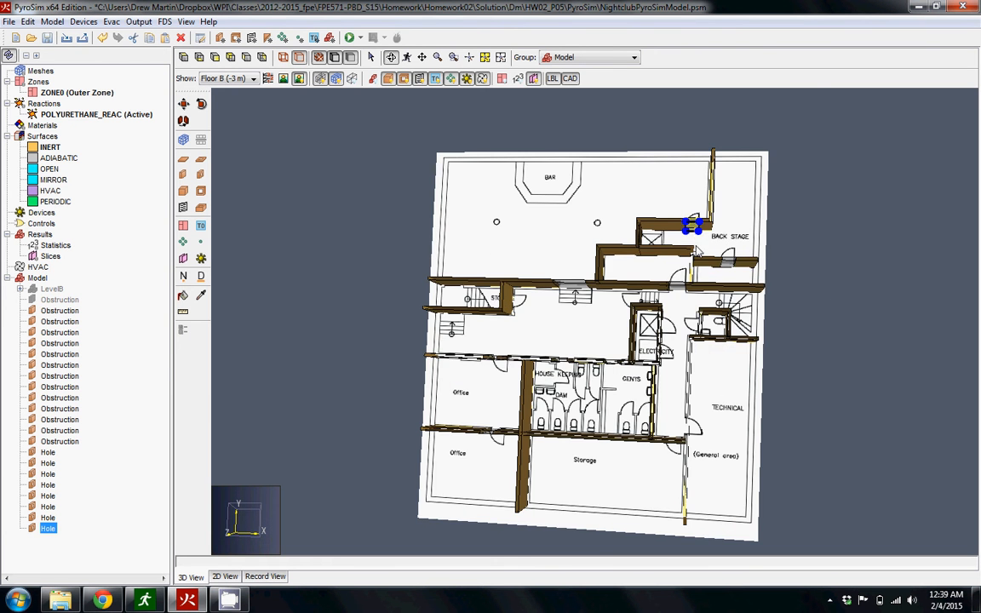
pyautogui.click(832, 288)
pyautogui.scroll(2, 580, 366)
pyautogui.scroll(4, 600, 328)
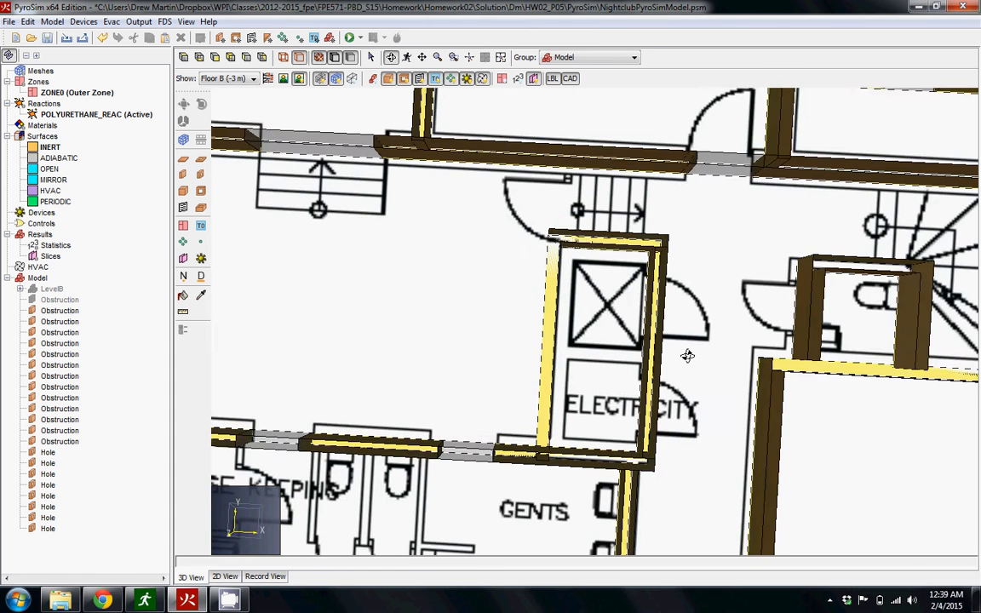
pyautogui.moveTo(687, 356); pyautogui.dragTo(647, 349)
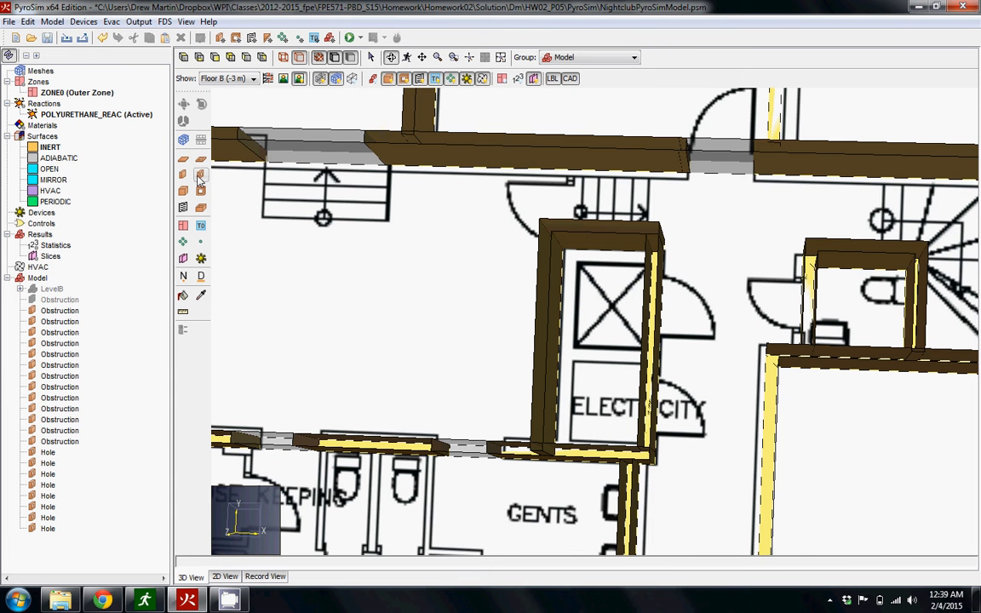
pyautogui.click(201, 174)
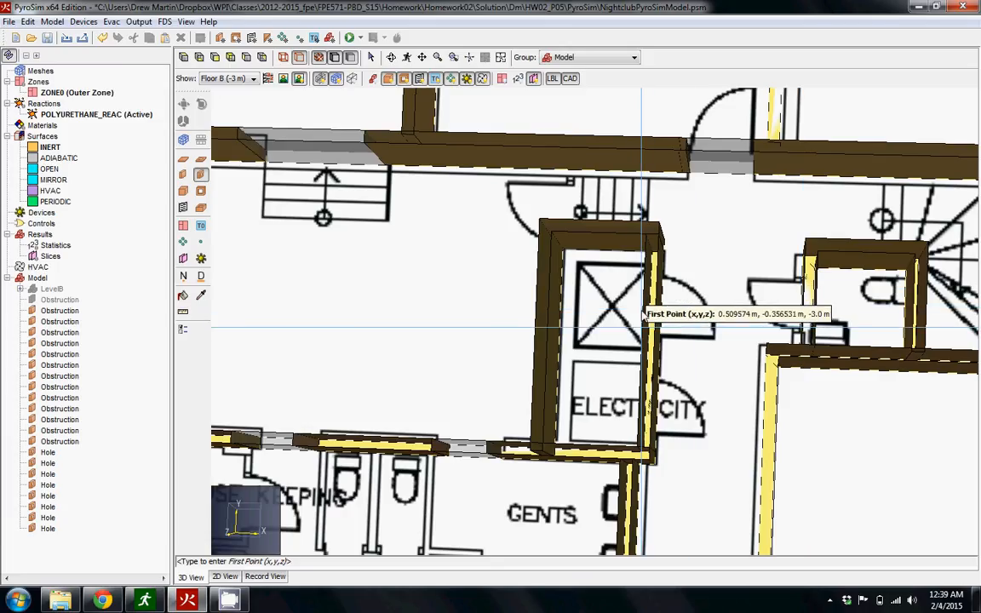
pyautogui.click(644, 274)
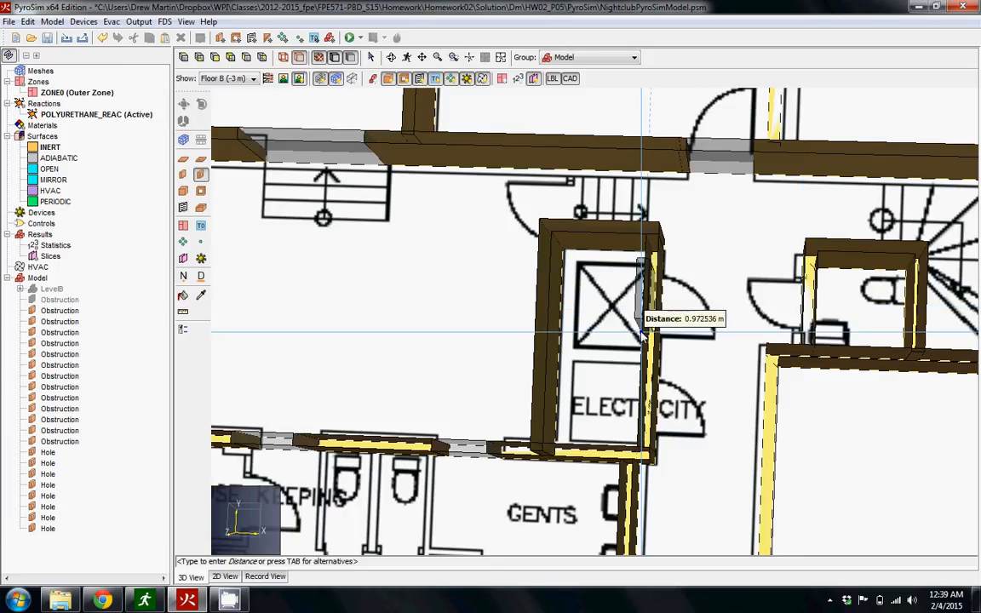
pyautogui.click(643, 336)
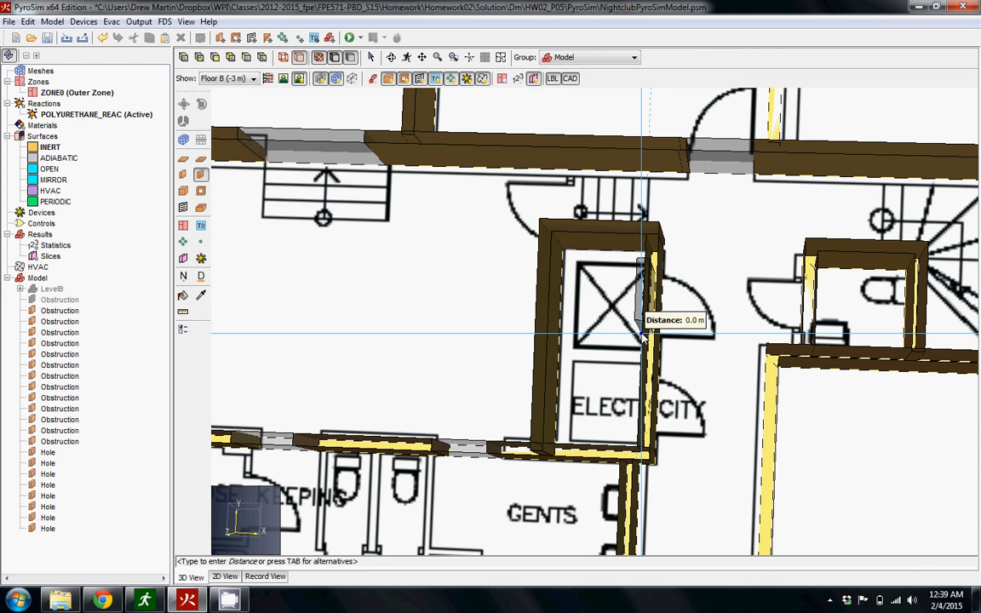
pyautogui.rightClick(641, 333)
# Move the elevator doorway hole about 0.17 m outward so it passes through the shaft wall.
pyautogui.moveTo(664, 353); pyautogui.dragTo(638, 341)
pyautogui.scroll(4, 661, 338)
pyautogui.click(183, 103)
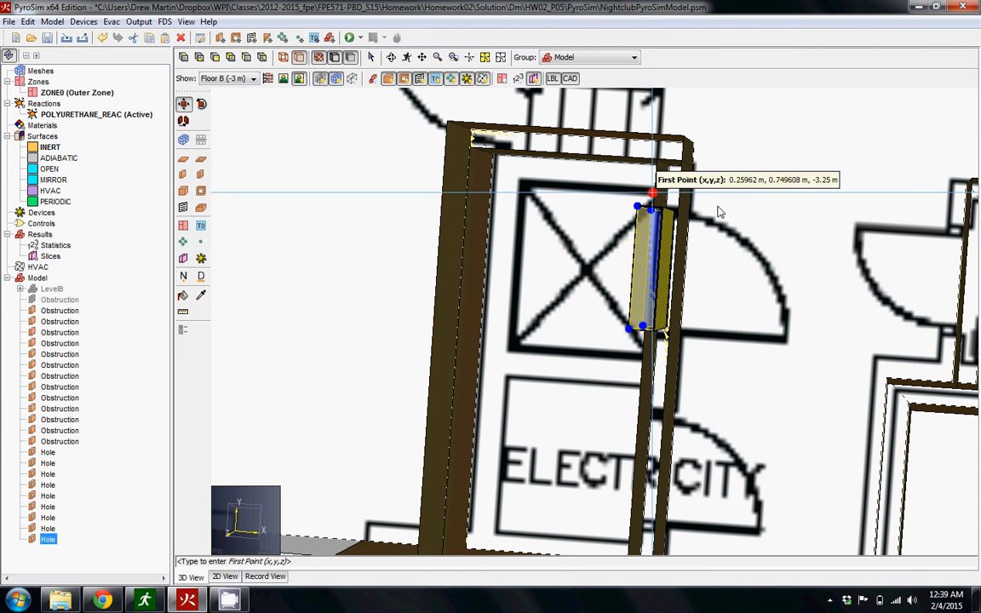
pyautogui.click(638, 207)
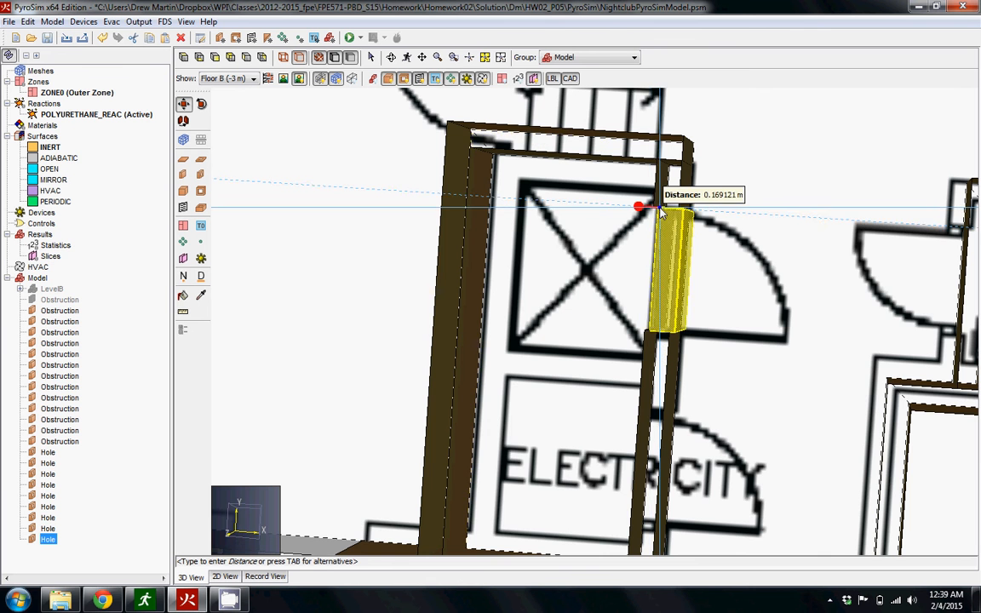
pyautogui.click(660, 207)
# Move the elevator doorway hole about 0.04 m inward so its edge lines up with the inner face of the shaft wall.
pyautogui.moveTo(738, 289); pyautogui.dragTo(705, 286, button='right')
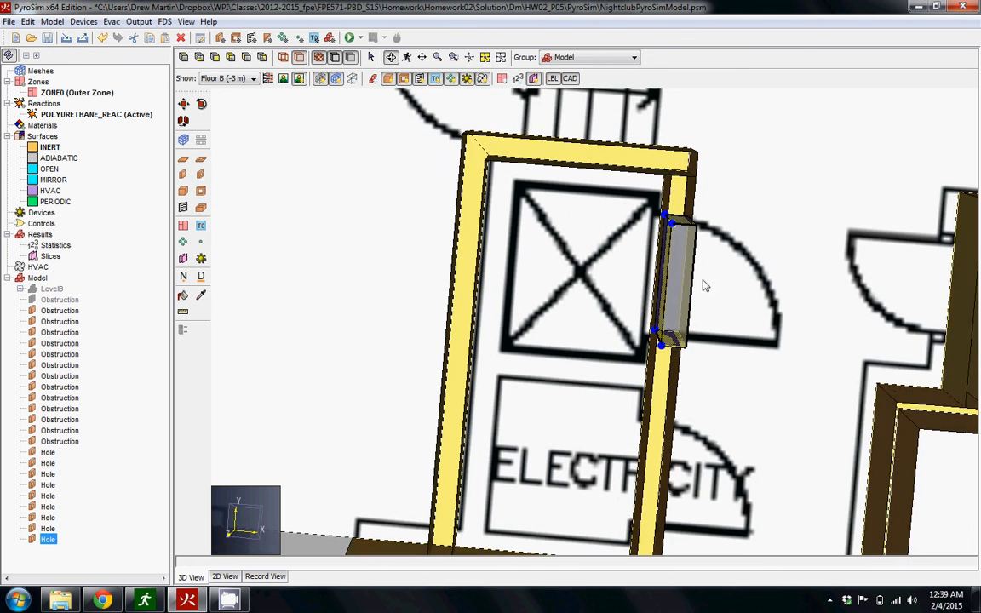
pyautogui.scroll(3, 720, 293)
pyautogui.click(484, 60)
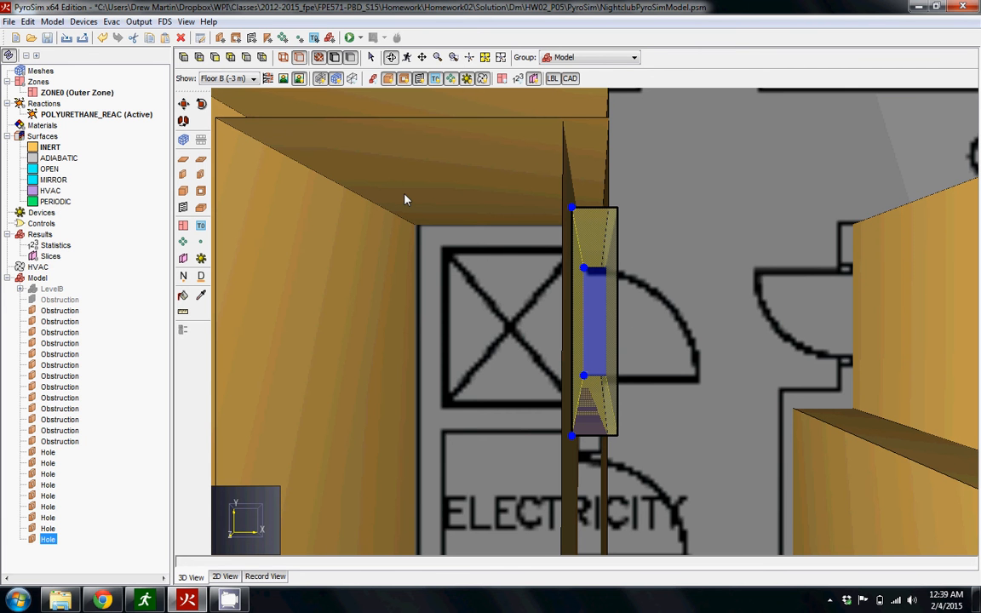
pyautogui.click(183, 103)
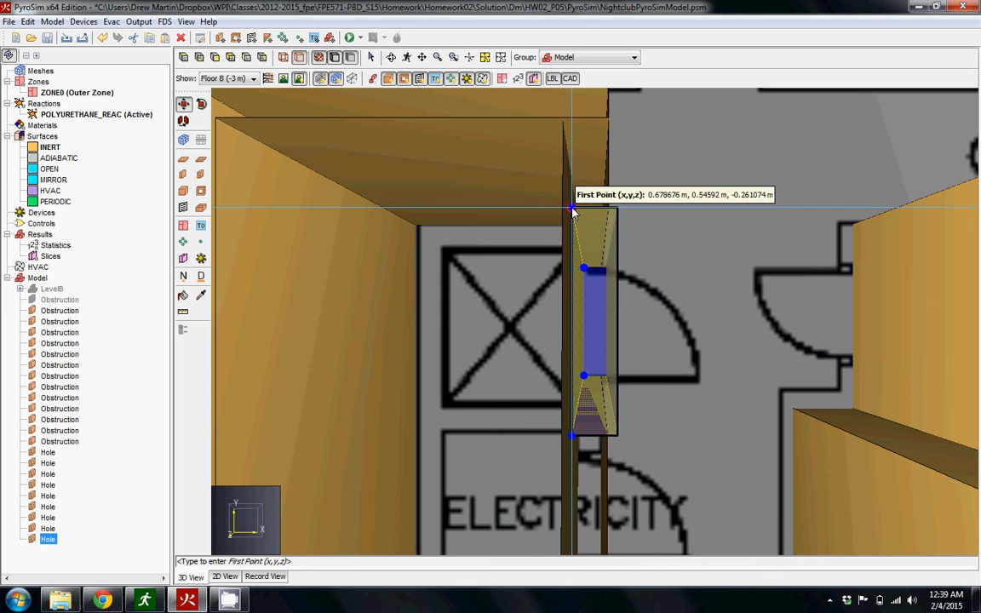
pyautogui.click(566, 209)
pyautogui.click(565, 209)
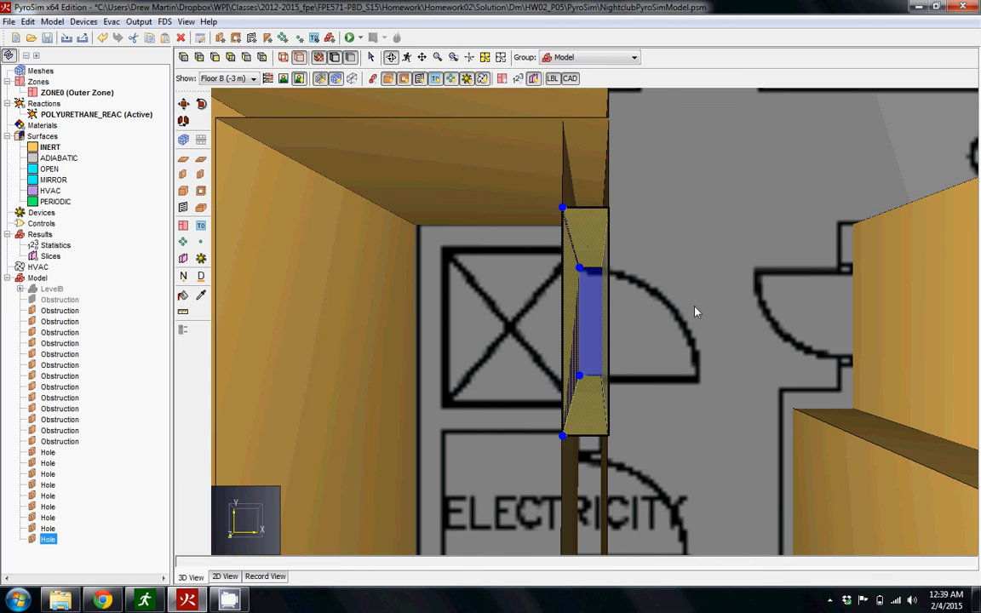
pyautogui.click(696, 313)
pyautogui.moveTo(658, 379); pyautogui.dragTo(604, 389, button='right')
pyautogui.moveTo(605, 389); pyautogui.dragTo(657, 396)
pyautogui.click(612, 344)
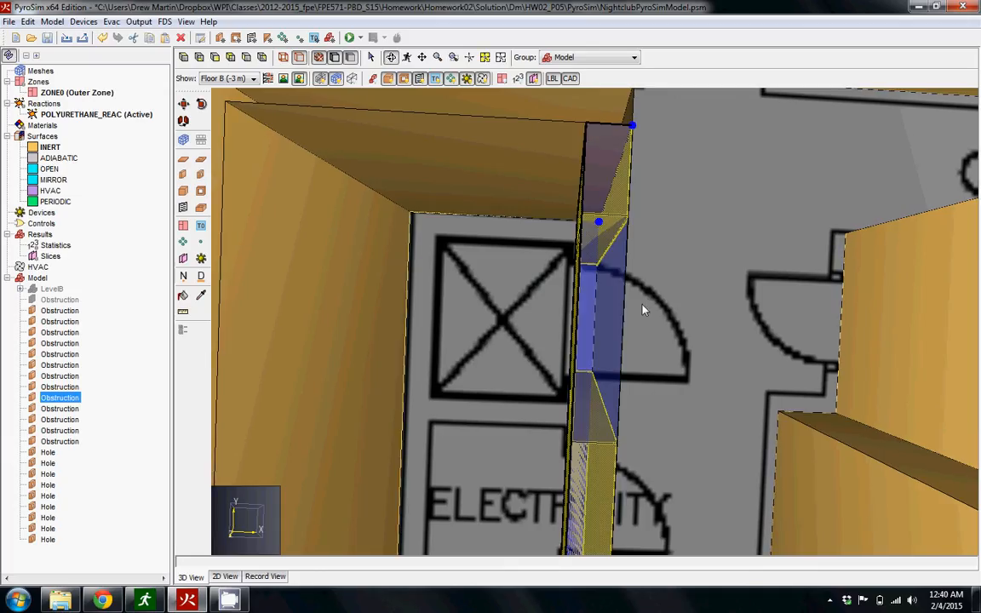
# Set the thickness of the elevator doorway hole to 0.3 m.
pyautogui.doubleClick(48, 539)
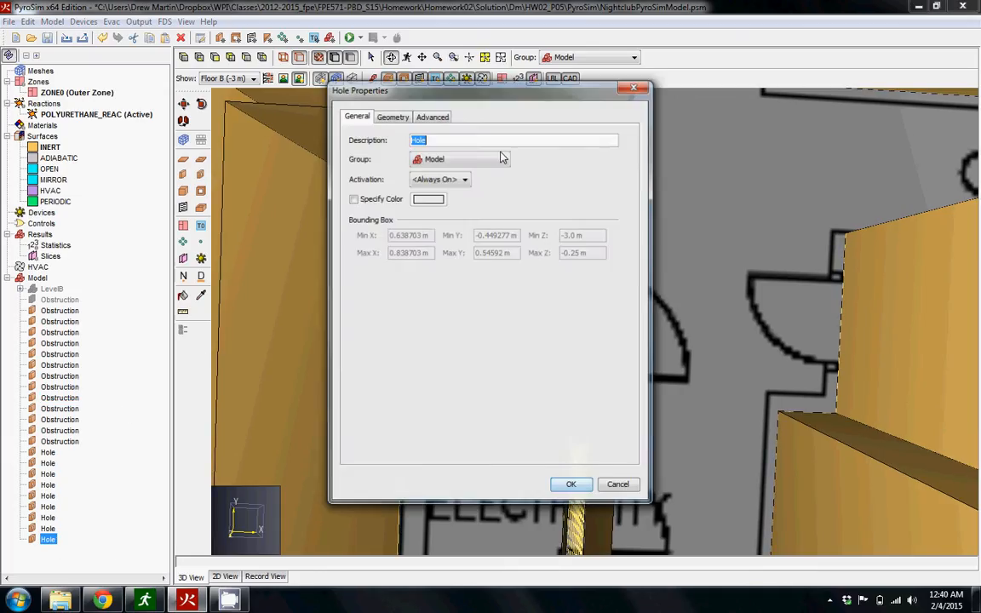
pyautogui.click(430, 115)
pyautogui.click(394, 116)
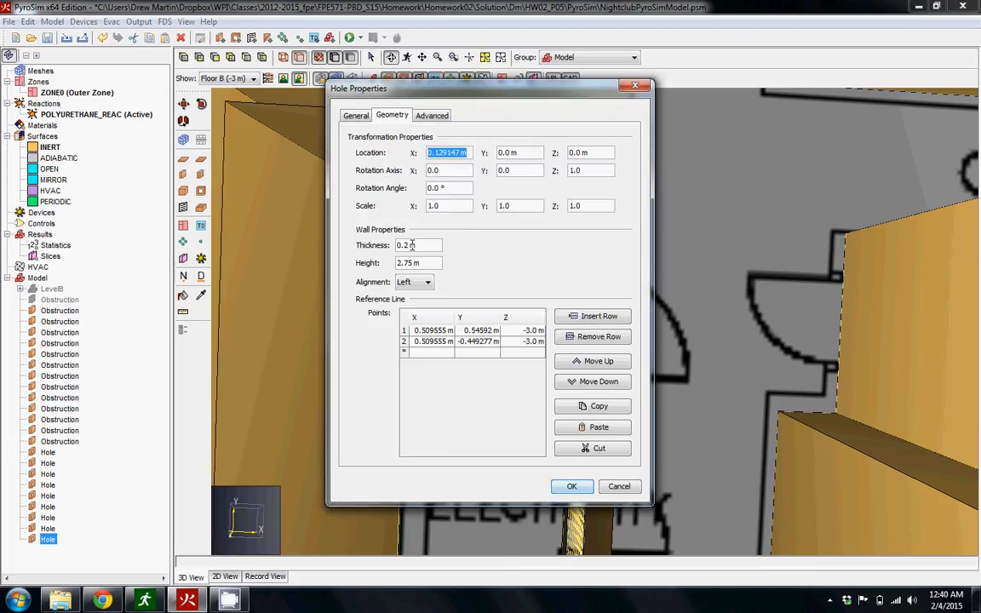
pyautogui.click(406, 246)
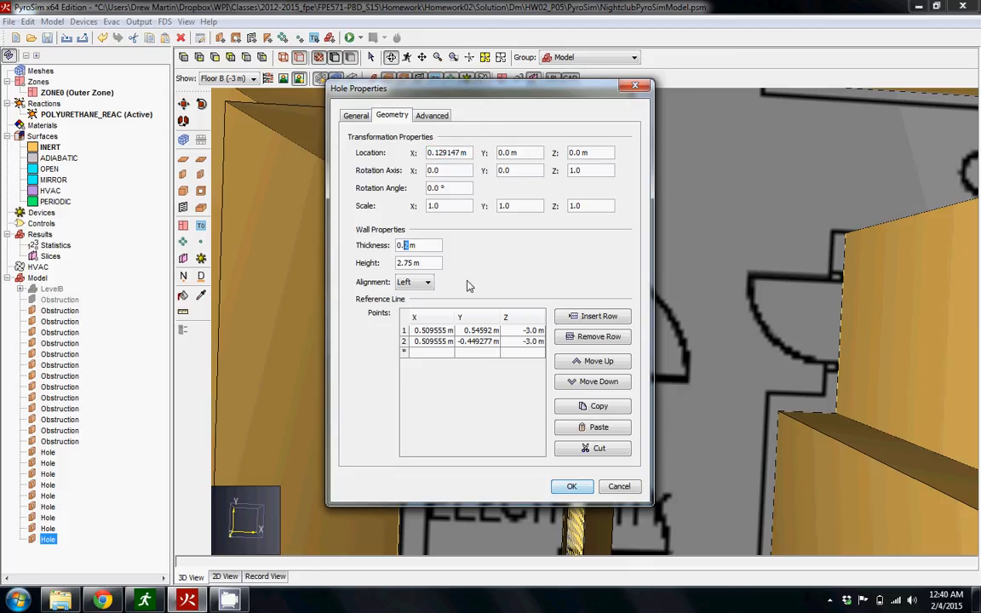
pyautogui.click(569, 487)
pyautogui.moveTo(743, 328)
pyautogui.mouseDown()
pyautogui.moveTo(729, 346)
pyautogui.moveTo(729, 337)
pyautogui.moveTo(747, 346)
pyautogui.mouseUp()
pyautogui.click(184, 121)
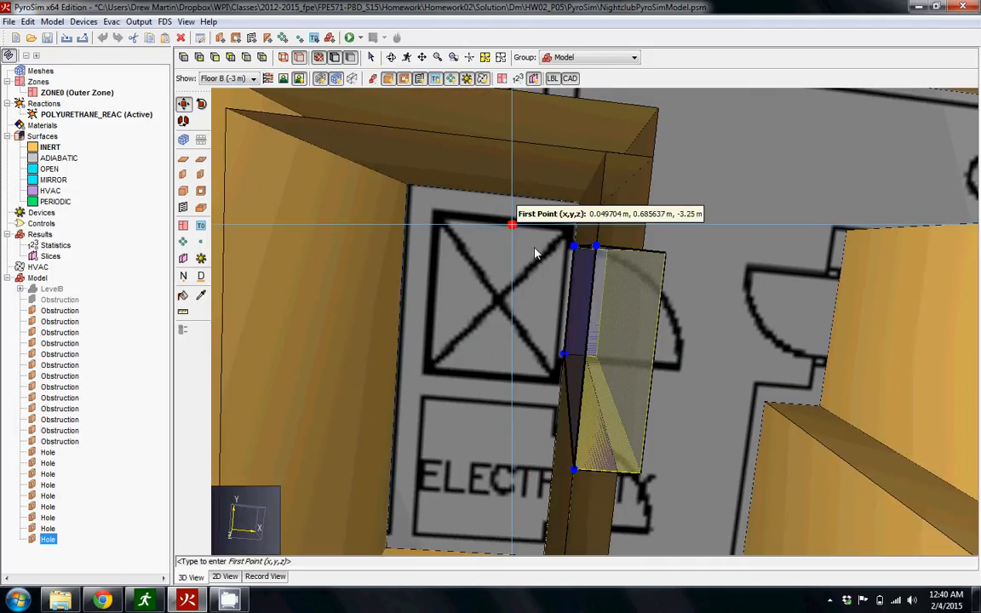
pyautogui.click(665, 255)
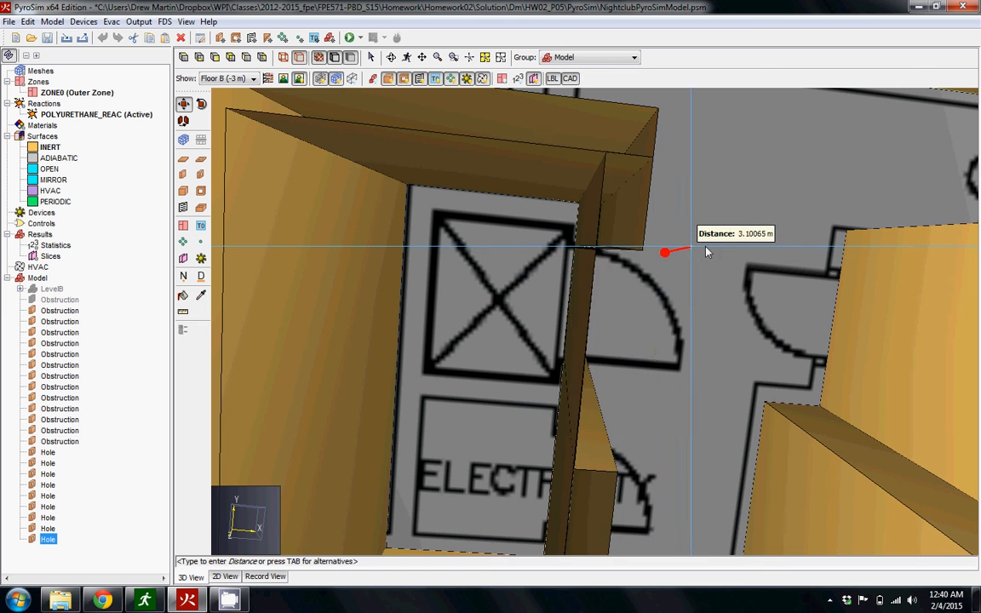
pyautogui.click(666, 252)
pyautogui.moveTo(683, 262); pyautogui.dragTo(633, 273)
pyautogui.doubleClick(618, 272)
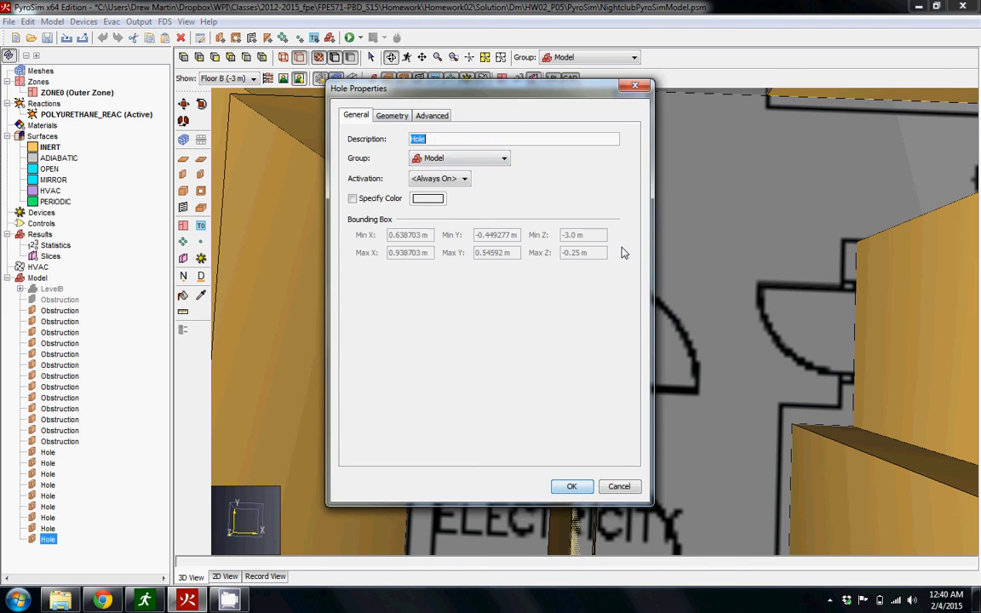
pyautogui.click(579, 487)
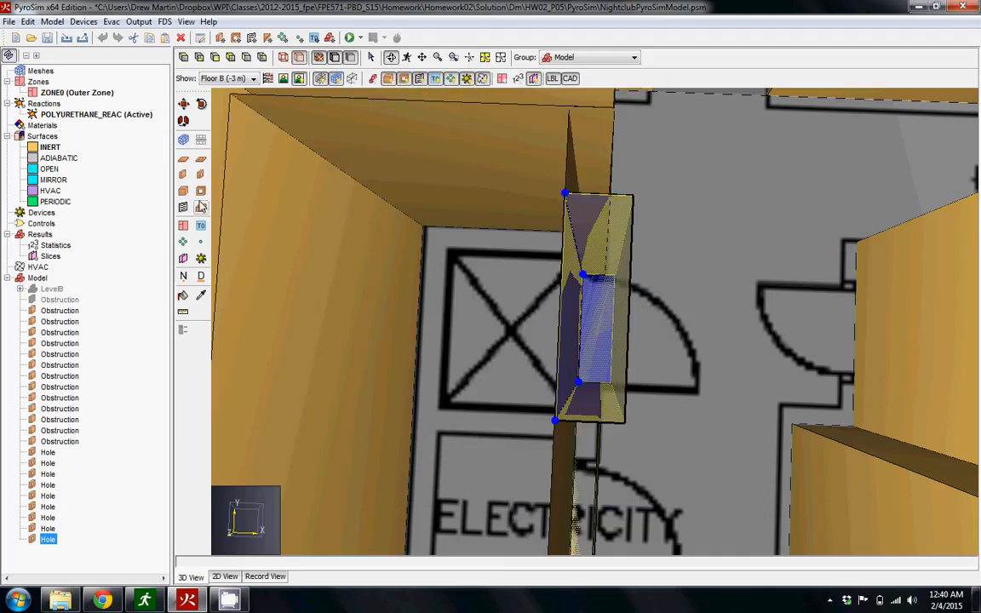
# Try shifting the elevator doorway hole outward by entering a different X location in its geometry.
pyautogui.doubleClick(631, 208)
pyautogui.click(391, 115)
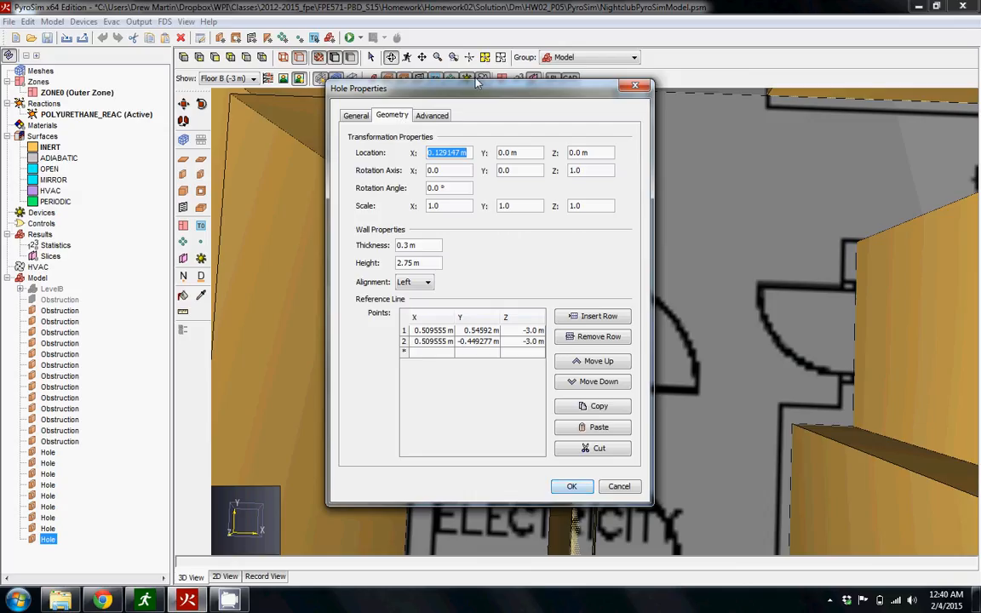
pyautogui.click(439, 153)
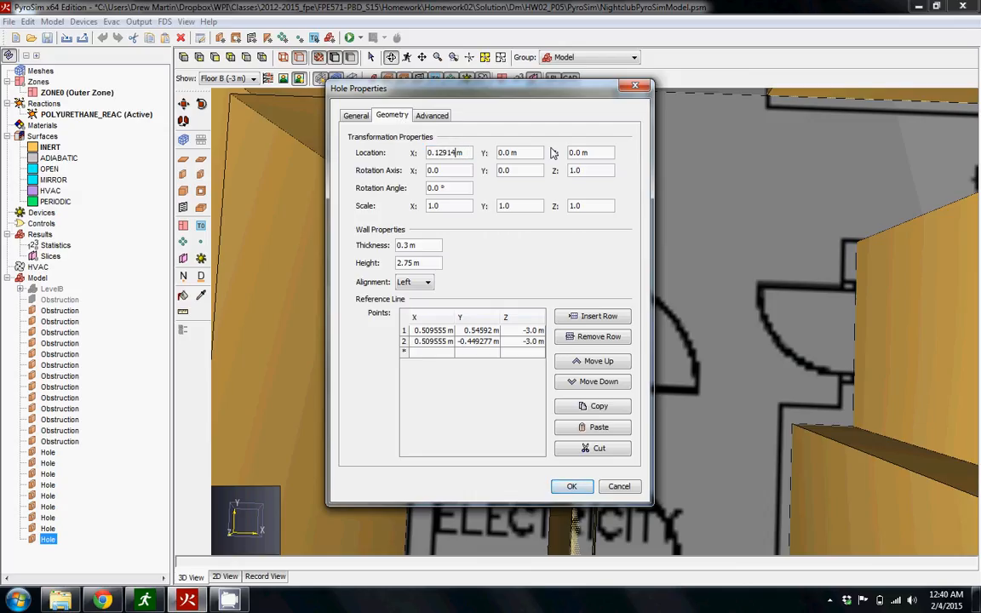
pyautogui.press('Return')
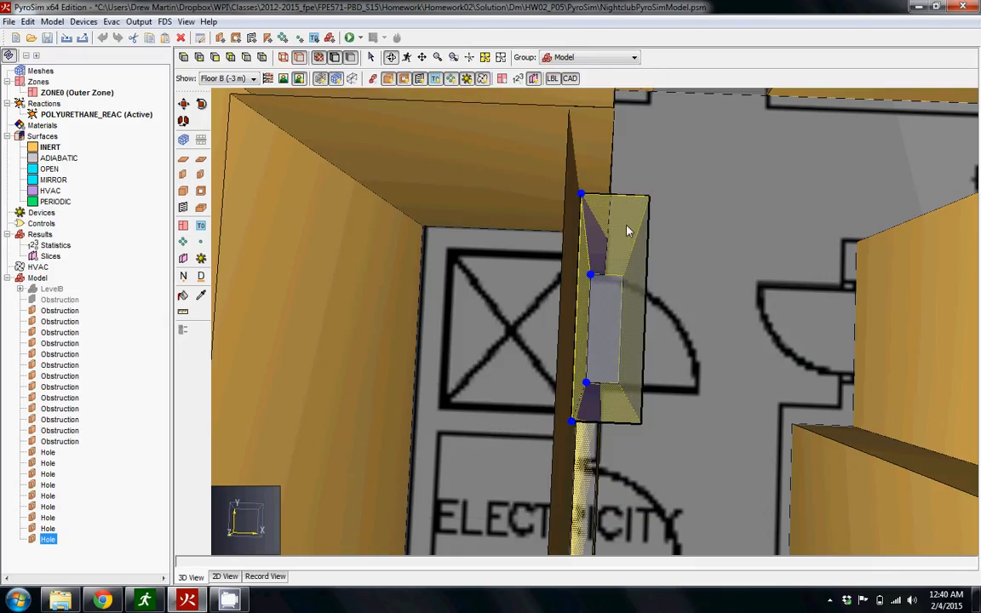
# Set the X location of the elevator doorway hole to 0.05 m so it cuts through both faces of the wall.
pyautogui.doubleClick(627, 230)
pyautogui.click(391, 115)
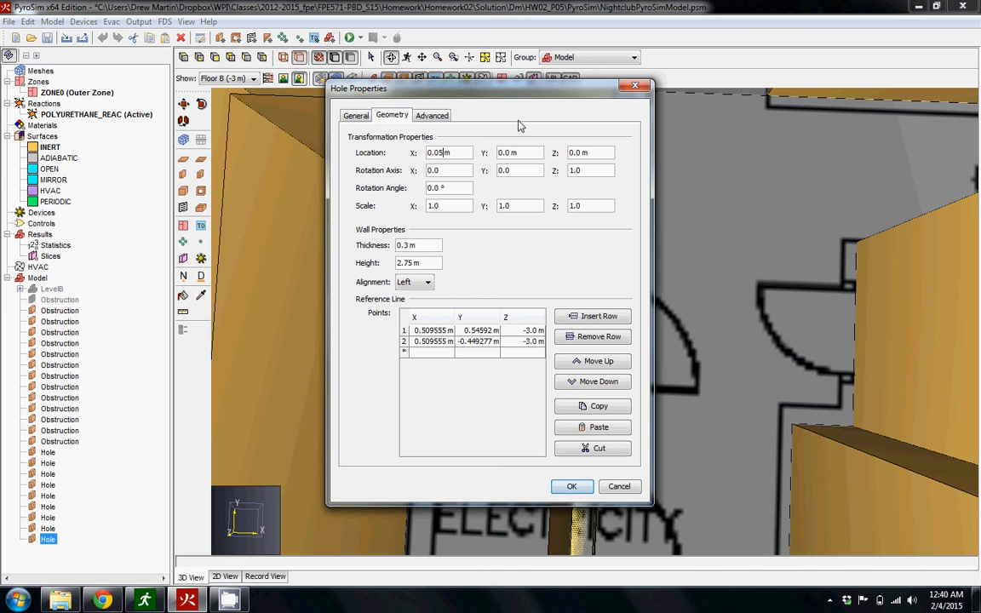
pyautogui.press('Return')
pyautogui.moveTo(742, 349); pyautogui.dragTo(722, 388)
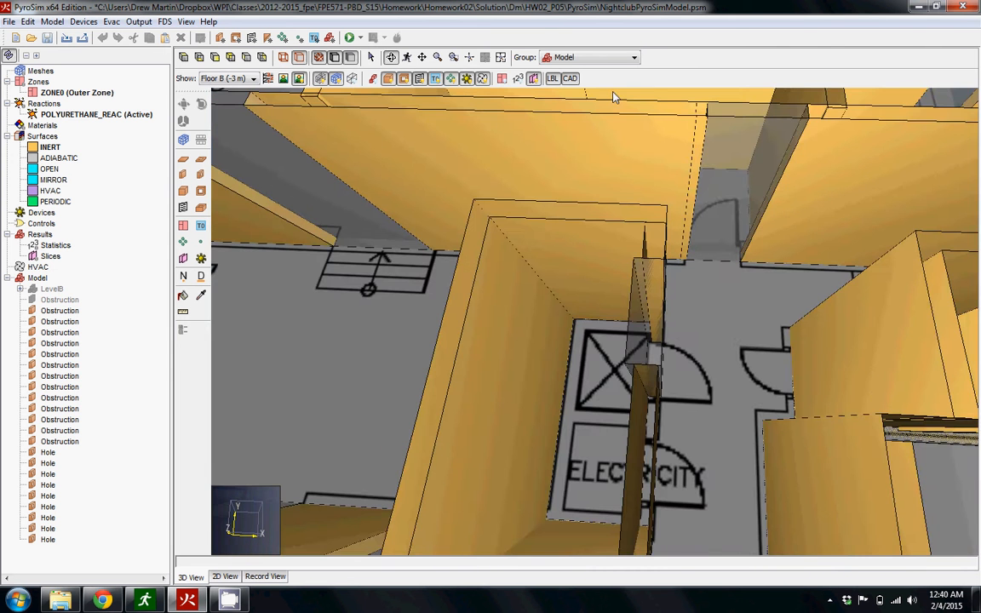
# Draw a wall hole about 0.83 m wide at the ELECTRICITY doorway, along the outer face of the shaft wall.
pyautogui.click(501, 57)
pyautogui.scroll(3, 753, 384)
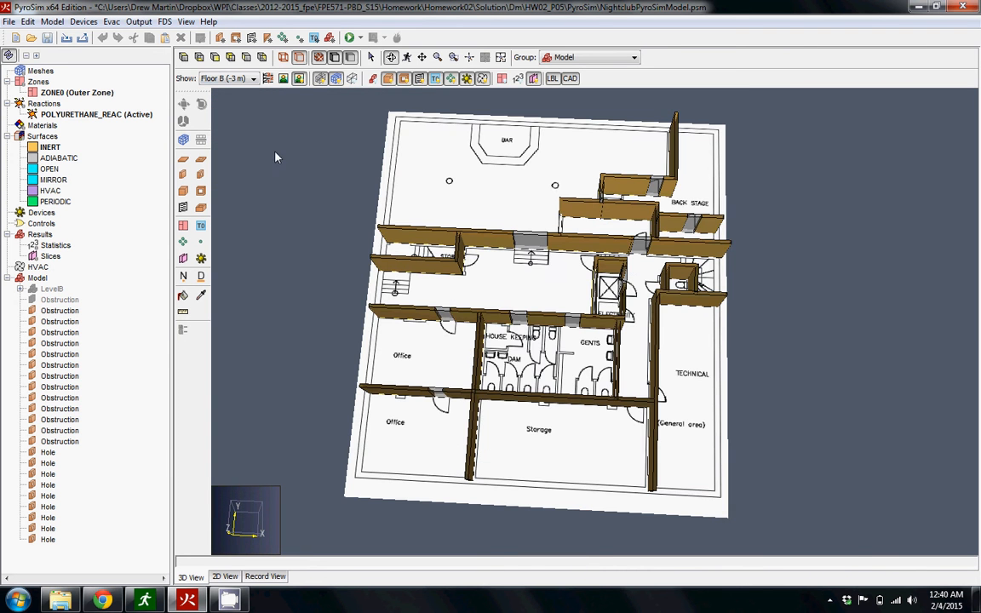
pyautogui.click(184, 60)
pyautogui.scroll(3, 691, 287)
pyautogui.scroll(10, 642, 367)
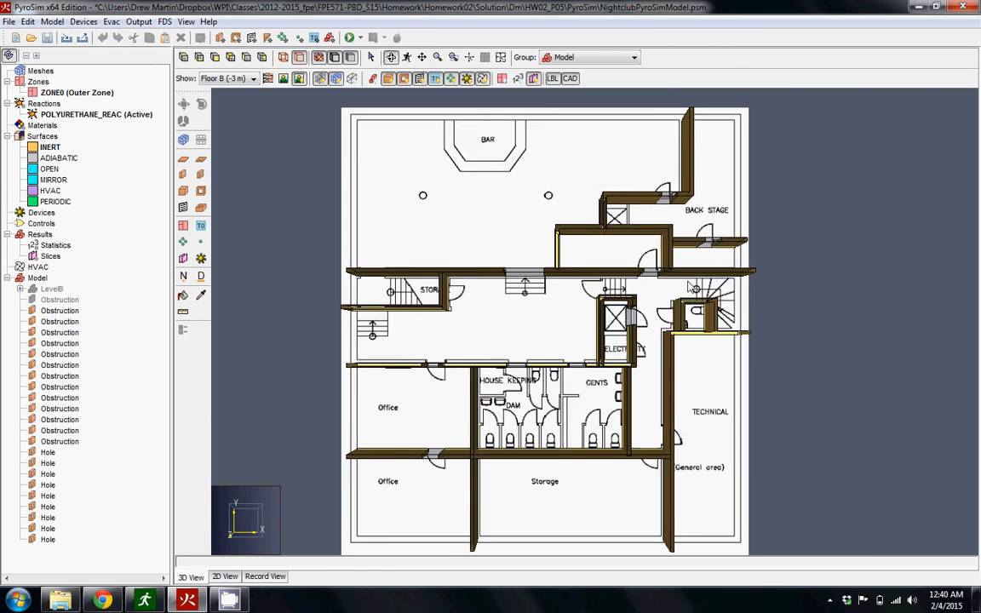
pyautogui.scroll(-5, 643, 367)
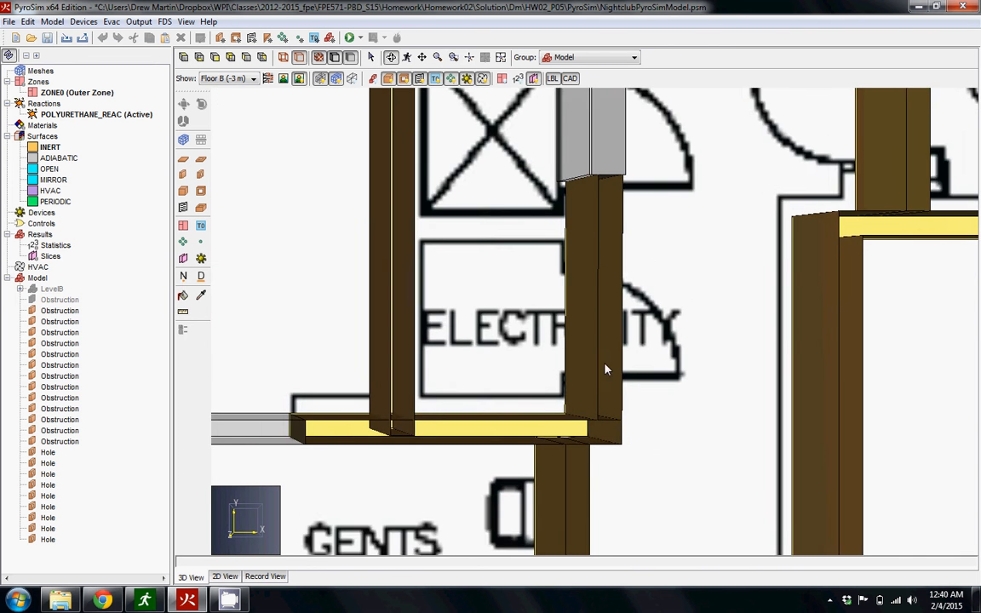
pyautogui.click(201, 173)
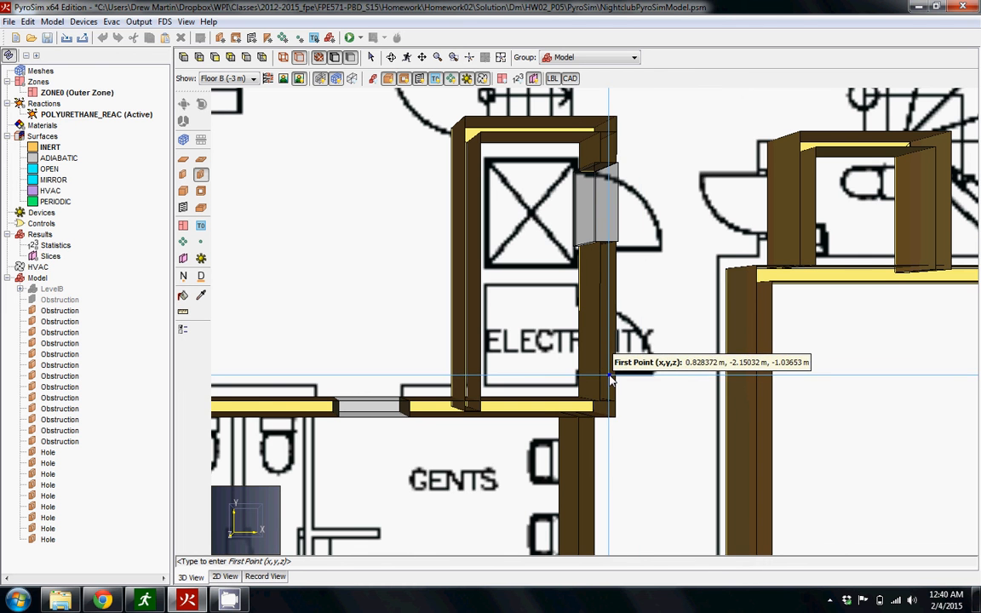
pyautogui.press('Escape')
pyautogui.moveTo(608, 355); pyautogui.dragTo(570, 322)
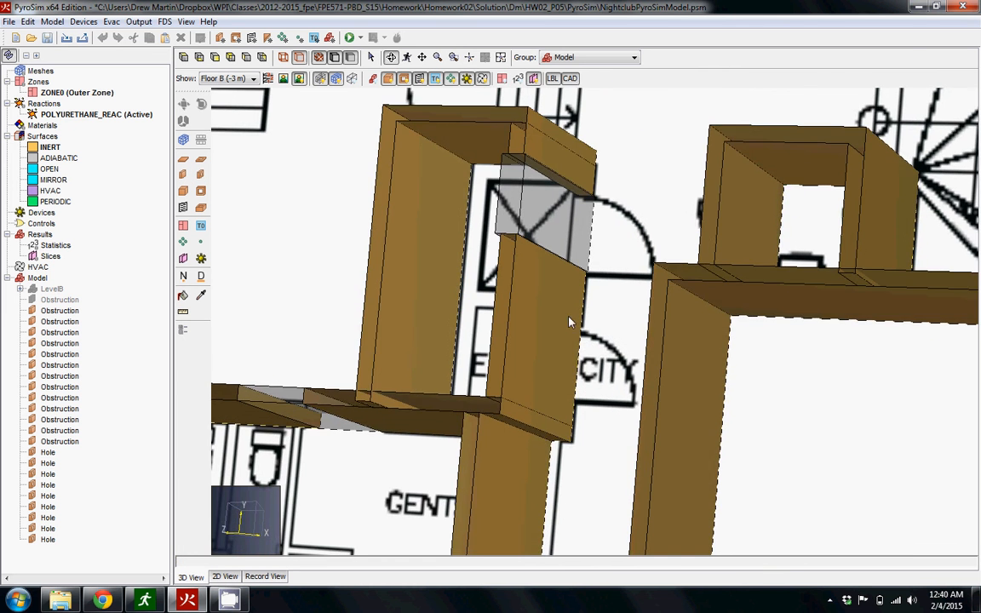
pyautogui.click(201, 173)
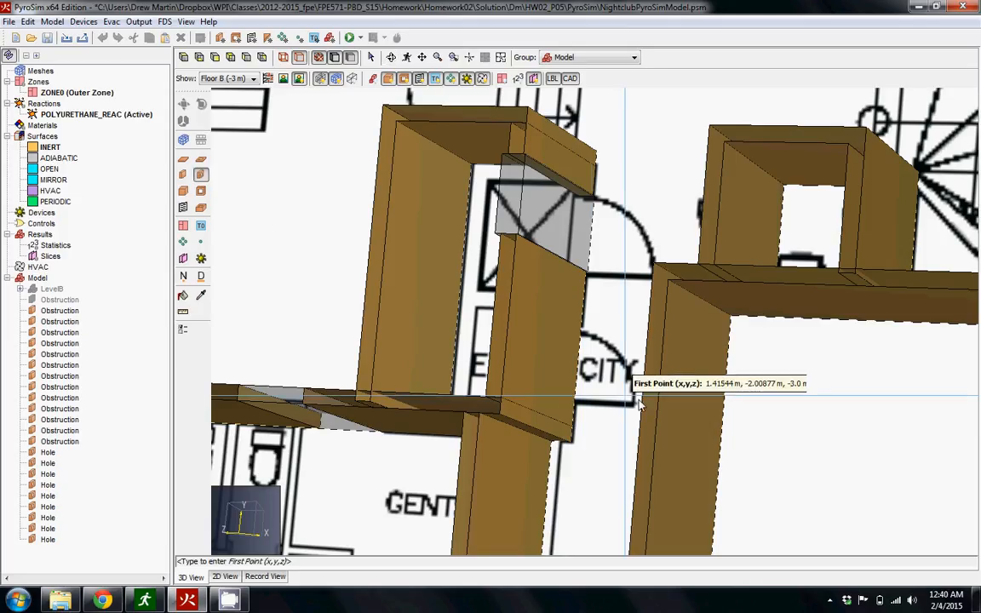
pyautogui.click(575, 400)
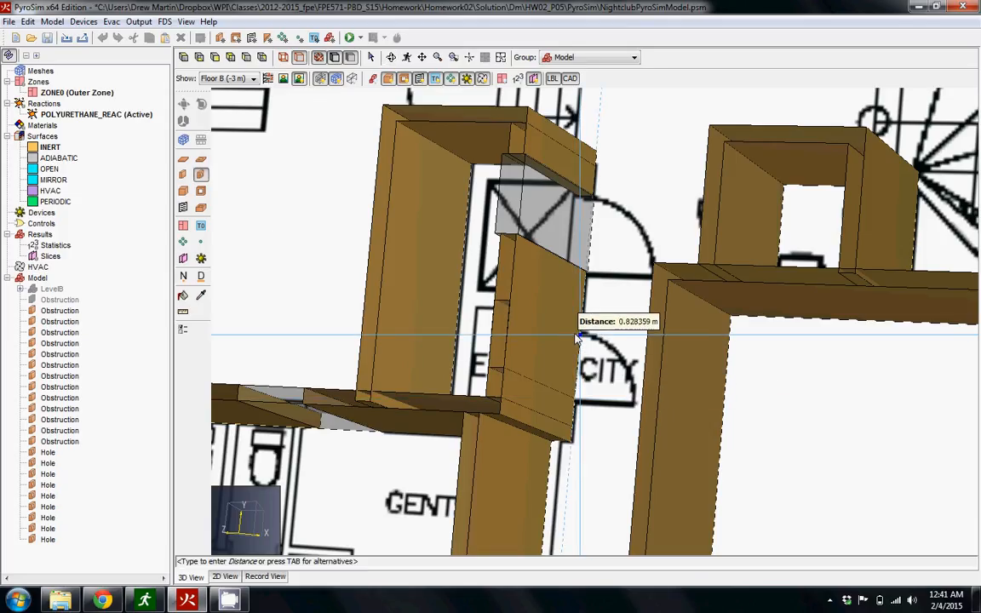
pyautogui.click(576, 334)
pyautogui.moveTo(568, 352); pyautogui.dragTo(392, 103)
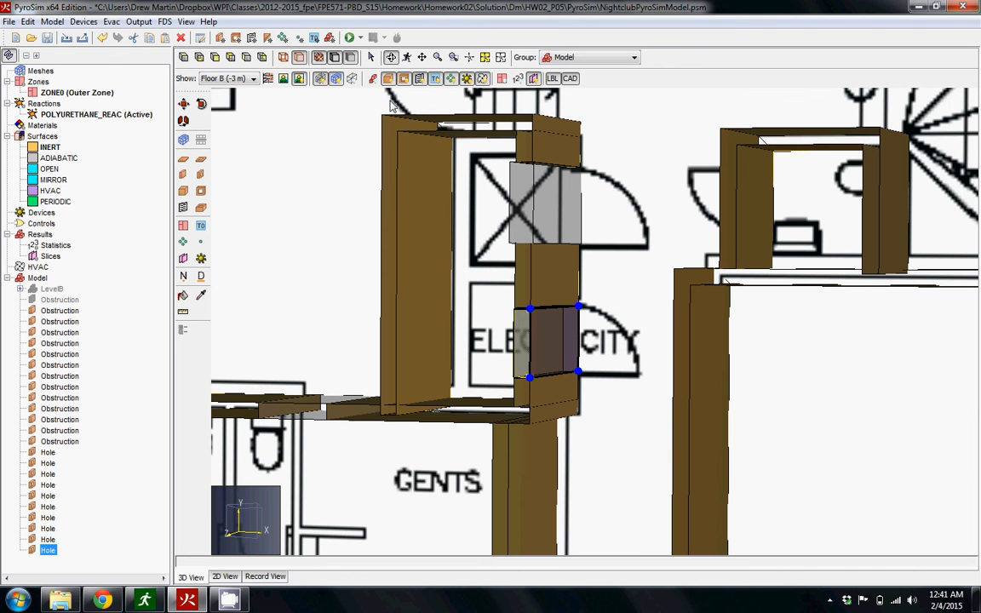
# Draw a wall hole about 0.66 m wide at the doorway of the small toilet room above TECHNICAL.
pyautogui.click(201, 174)
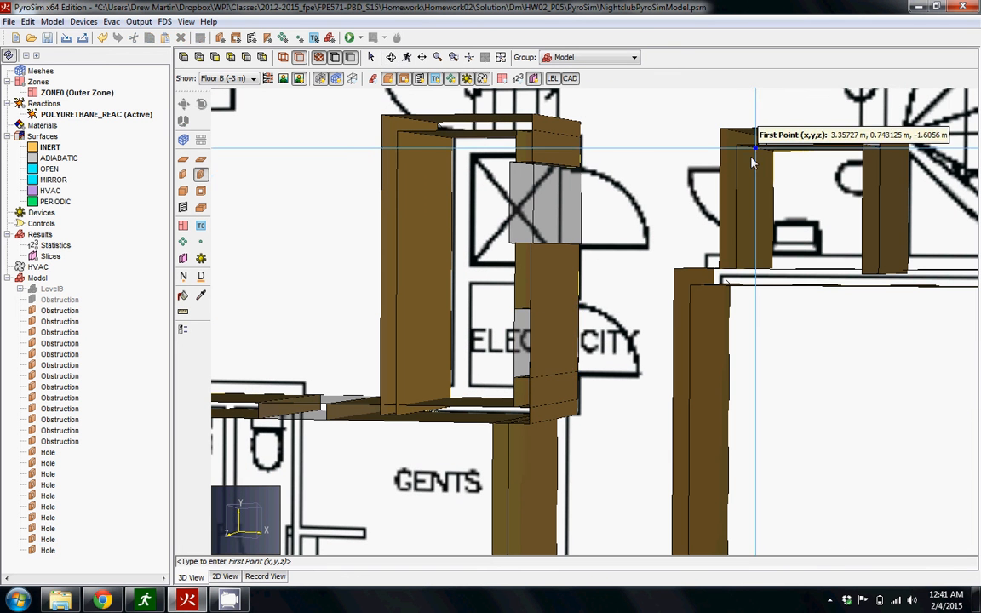
pyautogui.click(775, 171)
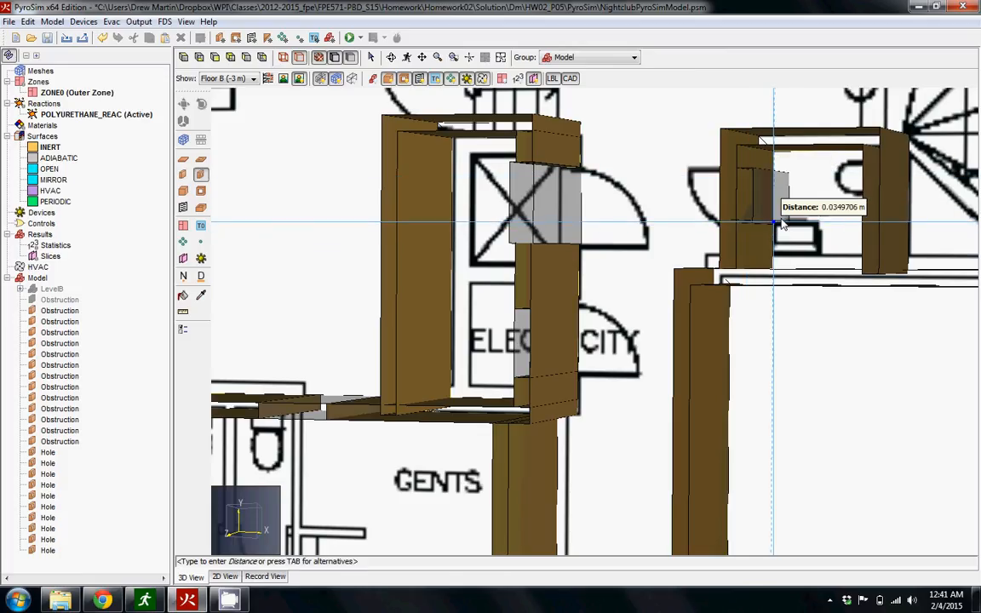
pyautogui.click(795, 248)
pyautogui.moveTo(758, 246); pyautogui.dragTo(769, 278)
pyautogui.scroll(5, 788, 296)
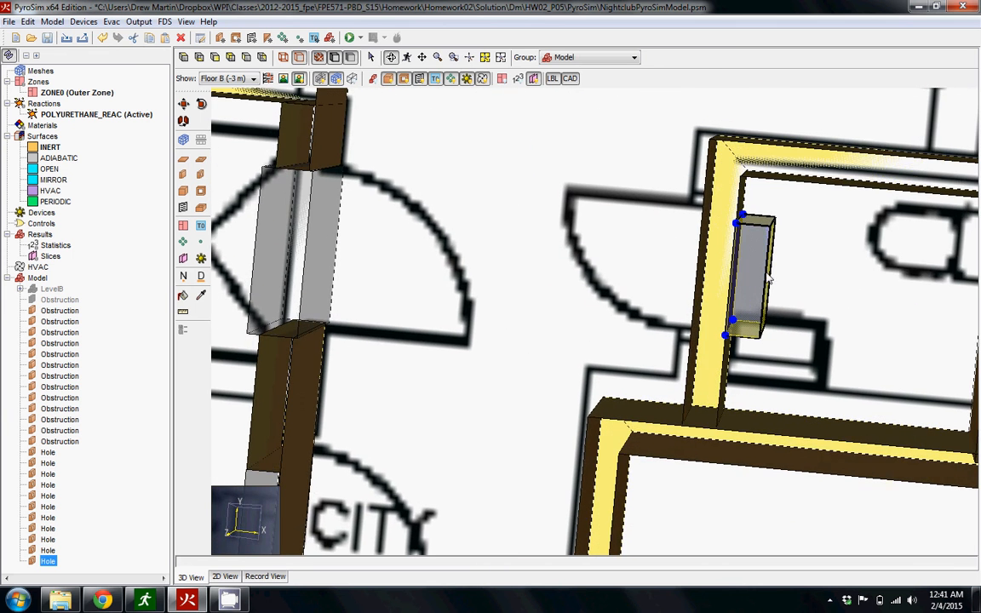
# Set the X coordinate of both reference line points of the toilet room doorway hole to 3.15727 m.
pyautogui.doubleClick(754, 268)
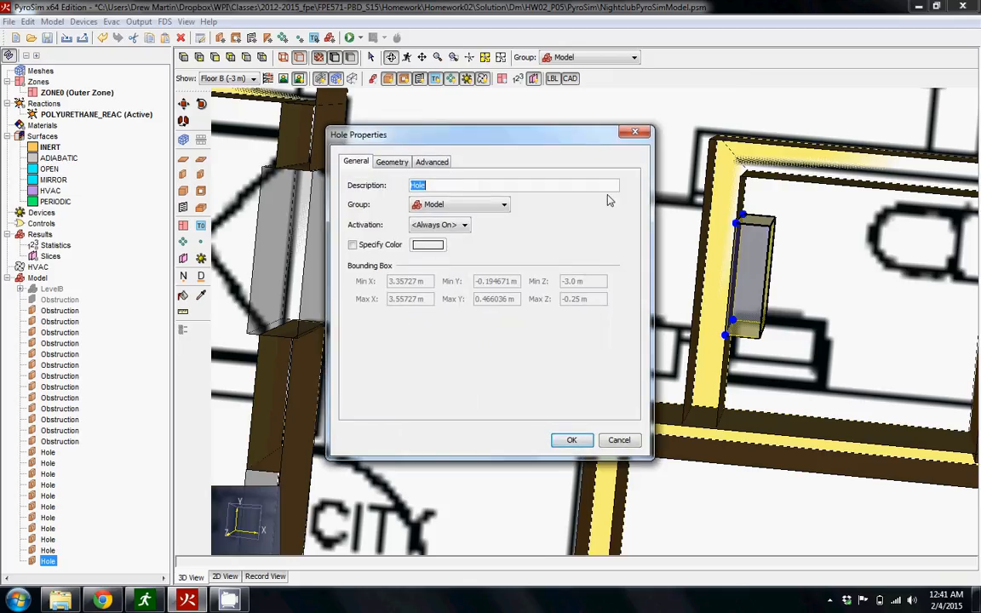
pyautogui.click(391, 162)
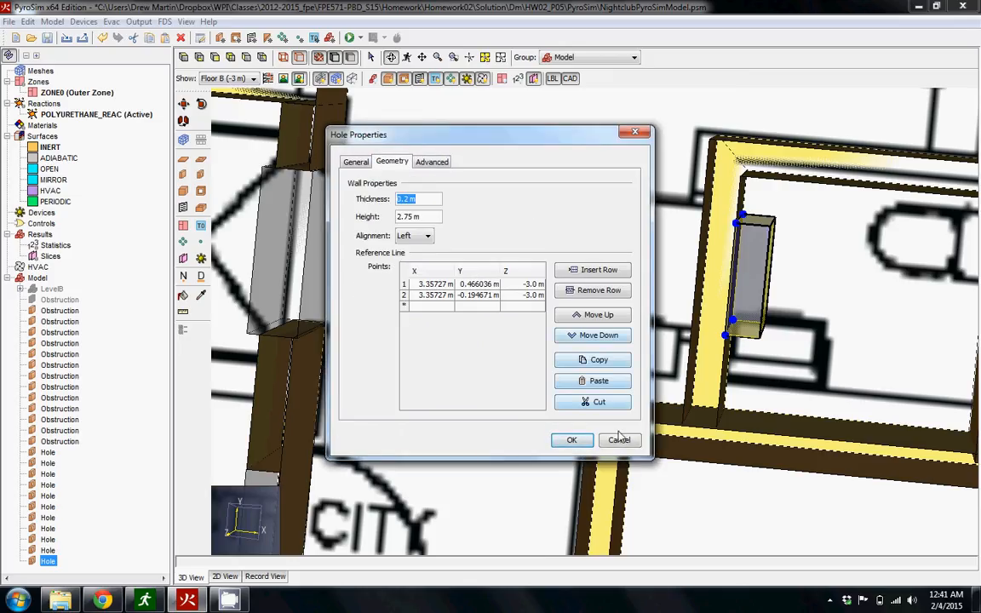
pyautogui.click(478, 284)
pyautogui.click(435, 287)
pyautogui.doubleClick(430, 285)
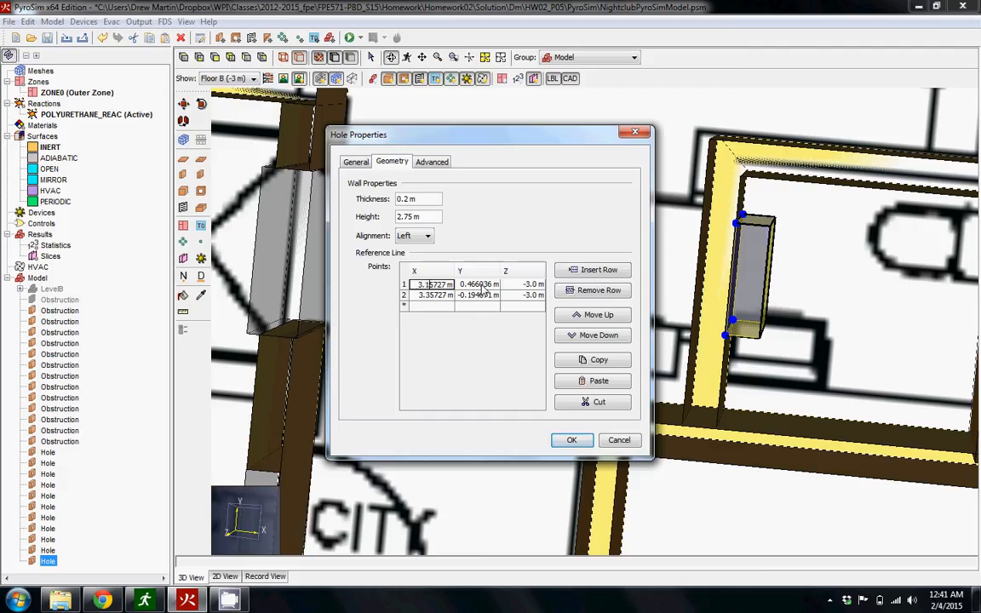
pyautogui.doubleClick(432, 295)
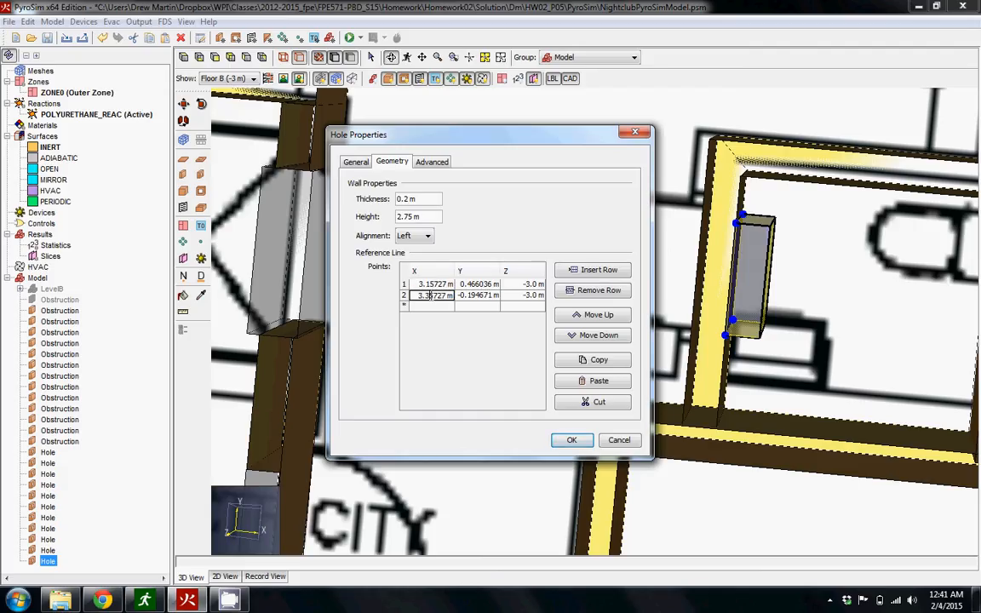
pyautogui.press('Escape')
pyautogui.click(586, 440)
pyautogui.moveTo(734, 373); pyautogui.dragTo(763, 343)
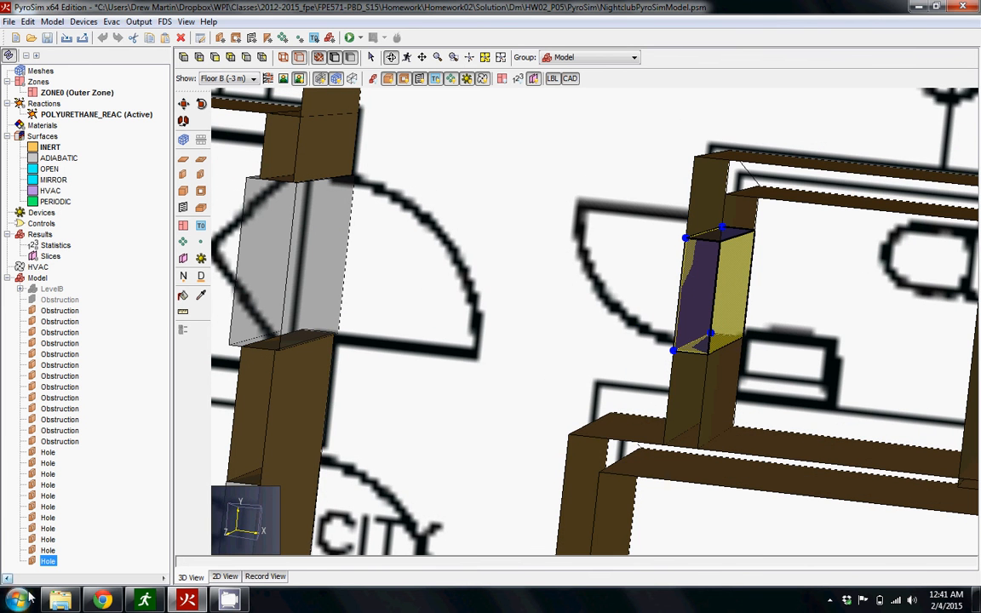
# Set the toilet room doorway hole's thickness to 0.3 m and the X coordinate of both its reference line points to 3.0 m.
pyautogui.doubleClick(48, 562)
pyautogui.click(392, 162)
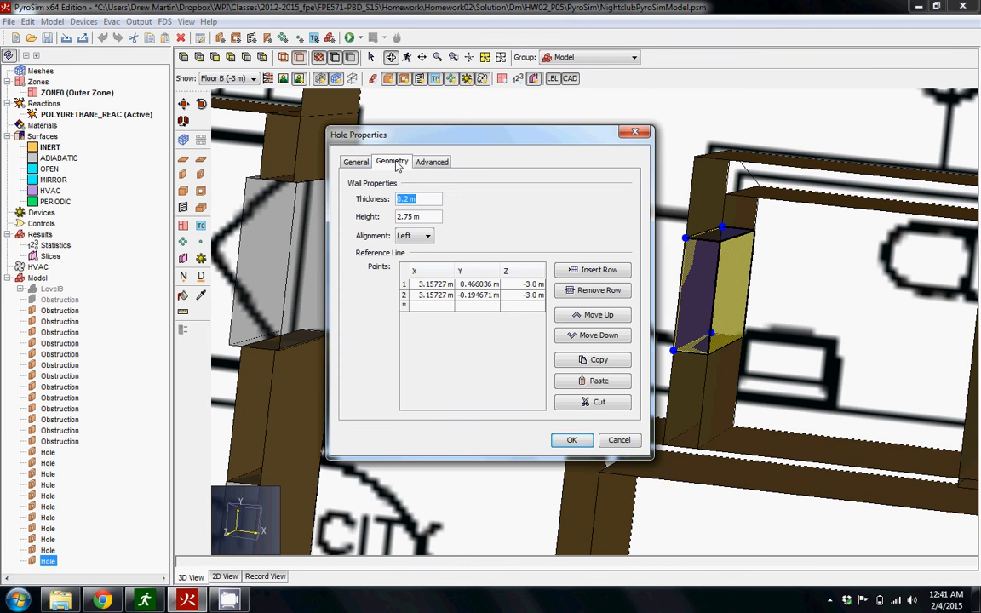
pyautogui.click(407, 201)
pyautogui.click(433, 285)
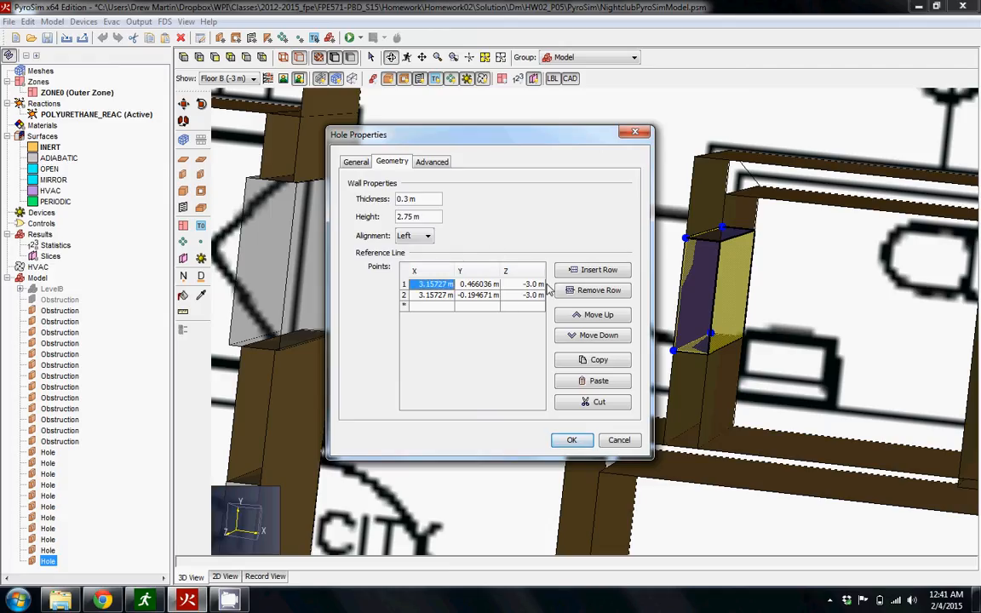
pyautogui.write('3')
pyautogui.click(426, 295)
pyautogui.write('3')
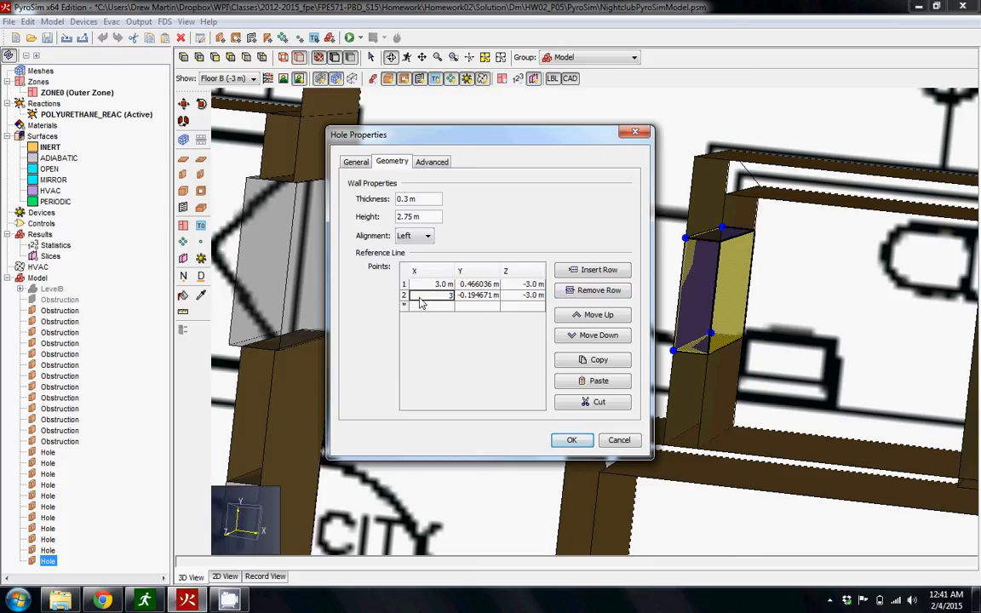
pyautogui.write('.0')
pyautogui.click(572, 439)
# Increase the thickness of the toilet room doorway hole so it extends past both faces of the wall.
pyautogui.doubleClick(672, 306)
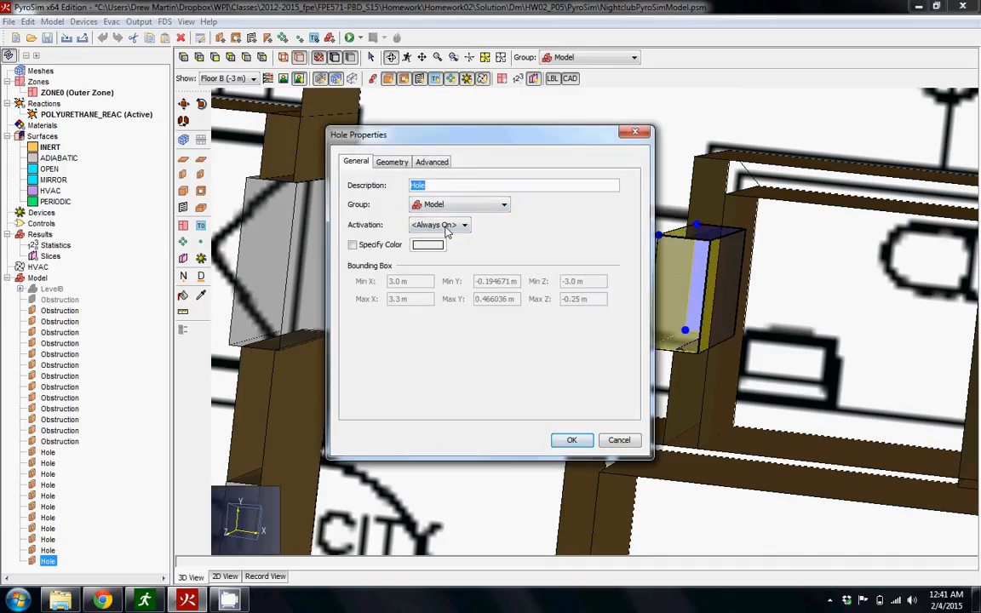
pyautogui.click(392, 162)
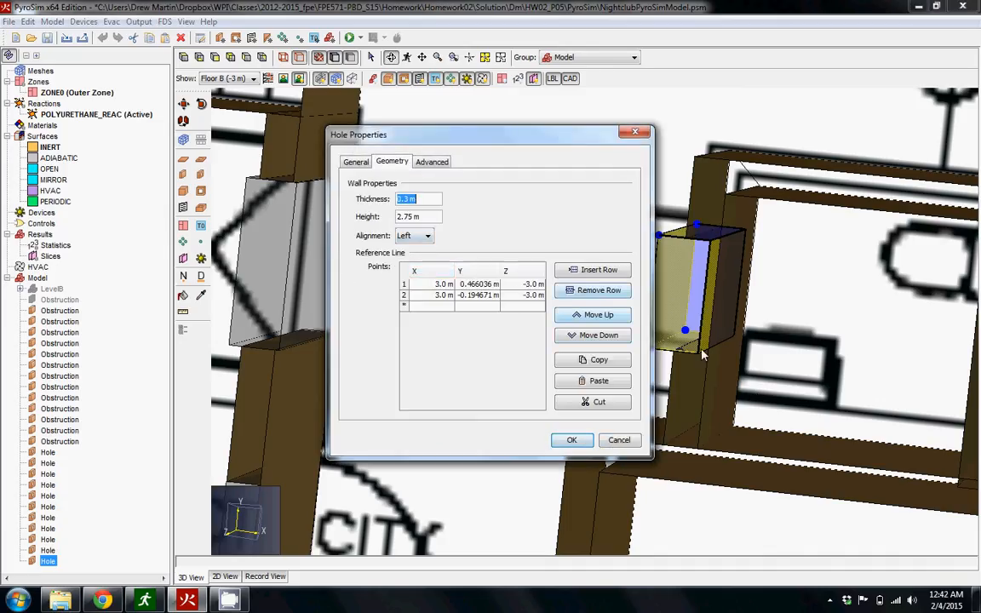
pyautogui.write('0.3')
pyautogui.press('Return')
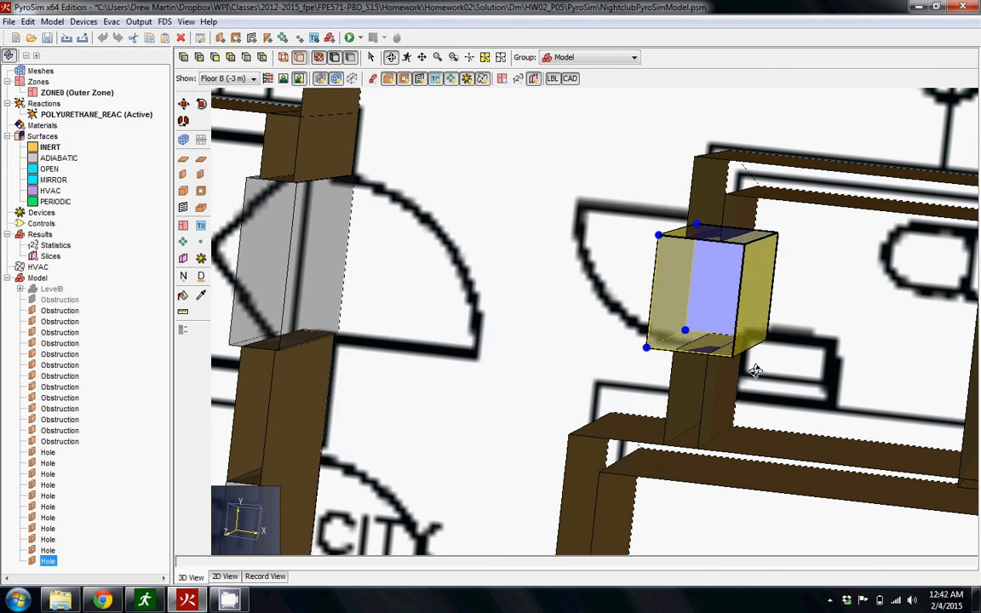
# Draw a wall hole about 0.79 m wide at the doorway of the small STORAGE room beside the stairs.
pyautogui.moveTo(756, 371); pyautogui.dragTo(705, 294)
pyautogui.scroll(-3, 769, 368)
pyautogui.scroll(-4, 562, 506)
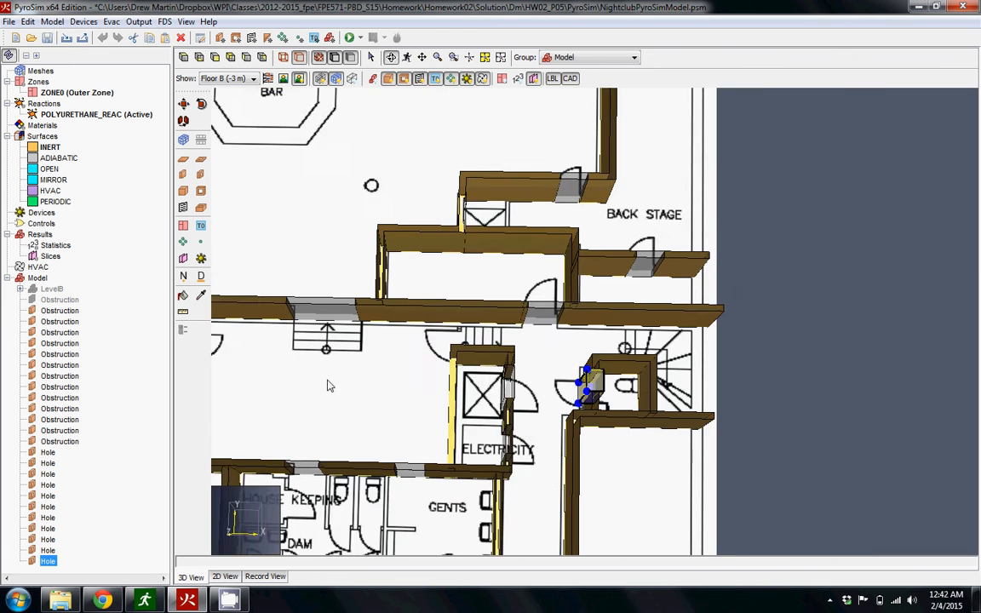
pyautogui.moveTo(330, 385); pyautogui.dragTo(672, 279, button='middle')
pyautogui.moveTo(688, 355); pyautogui.dragTo(530, 510)
pyautogui.scroll(3, 529, 509)
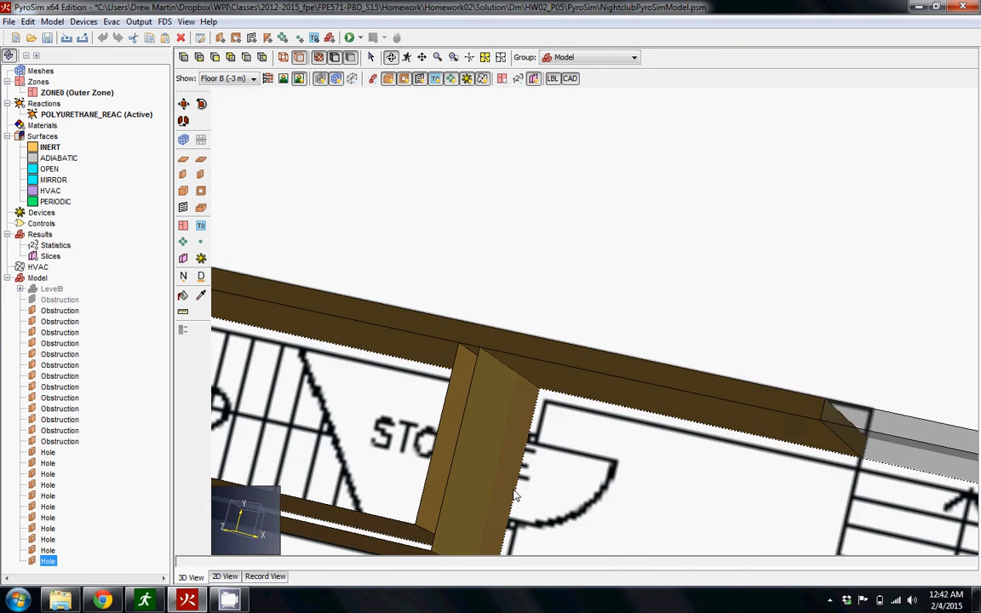
pyautogui.click(200, 174)
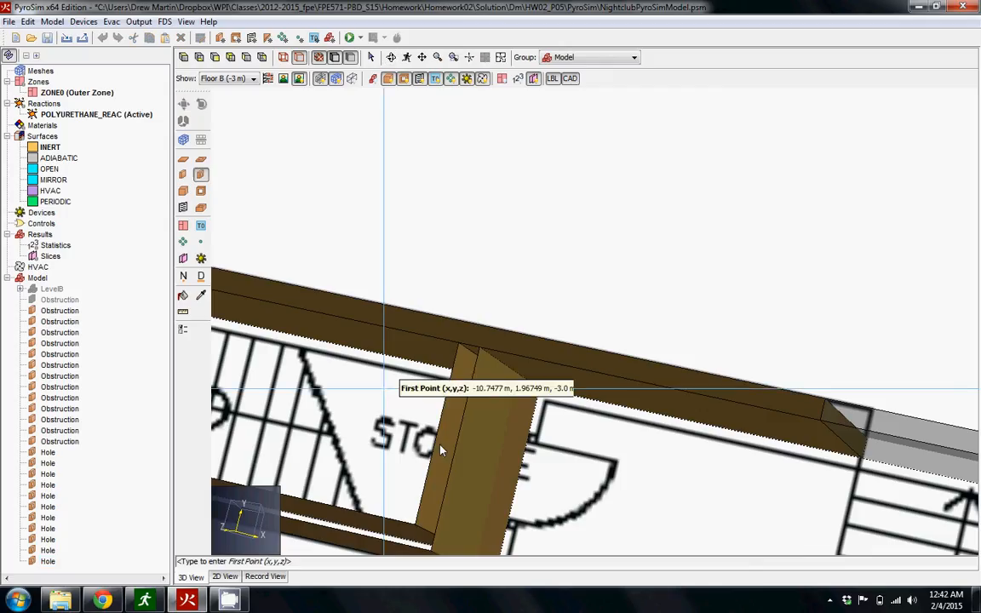
pyautogui.click(505, 516)
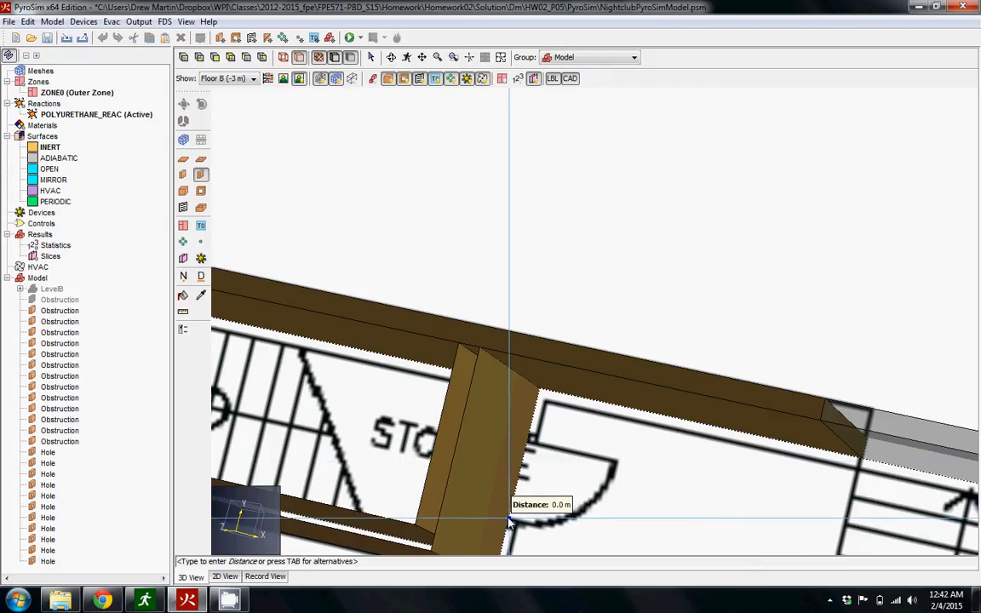
pyautogui.rightClick(526, 440)
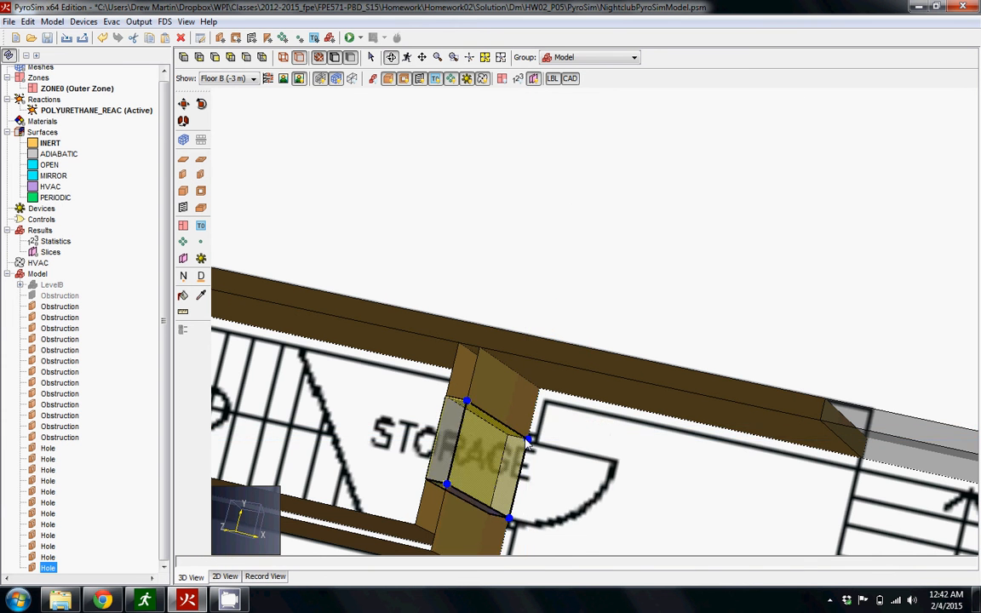
# Draw a wall hole at the doorway of the large Storage room, in the wall just before the TECHNICAL room wall.
pyautogui.scroll(-2, 588, 462)
pyautogui.moveTo(587, 462); pyautogui.dragTo(652, 344, button='middle')
pyautogui.scroll(-1, 653, 349)
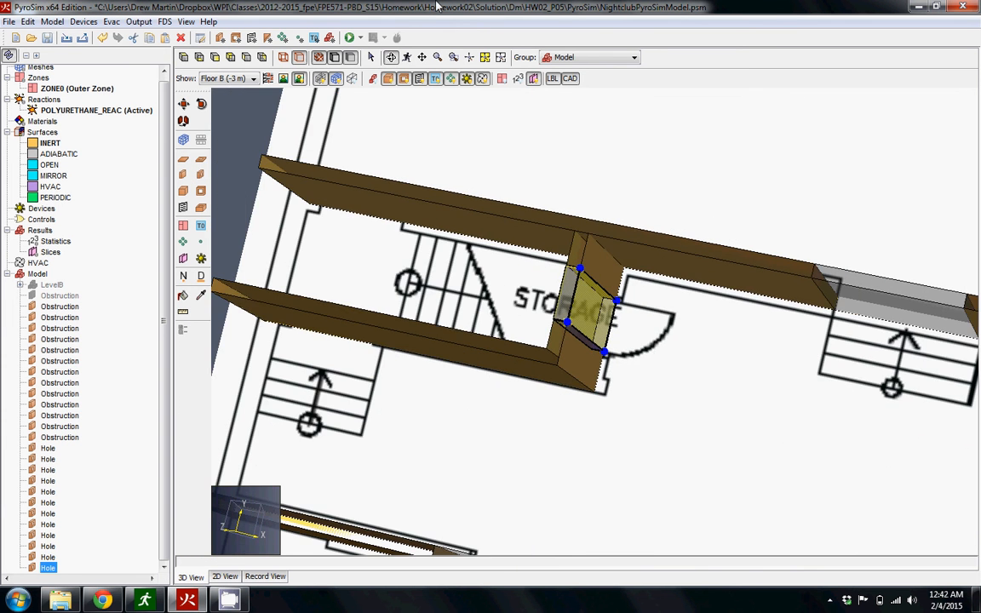
pyautogui.click(501, 58)
pyautogui.moveTo(634, 388)
pyautogui.mouseDown()
pyautogui.moveTo(720, 391)
pyautogui.moveTo(697, 322)
pyautogui.moveTo(692, 361)
pyautogui.moveTo(654, 417)
pyautogui.moveTo(531, 407)
pyautogui.moveTo(643, 377)
pyautogui.mouseUp()
pyautogui.scroll(2, 654, 416)
pyautogui.scroll(7, 705, 354)
pyautogui.scroll(-1, 647, 397)
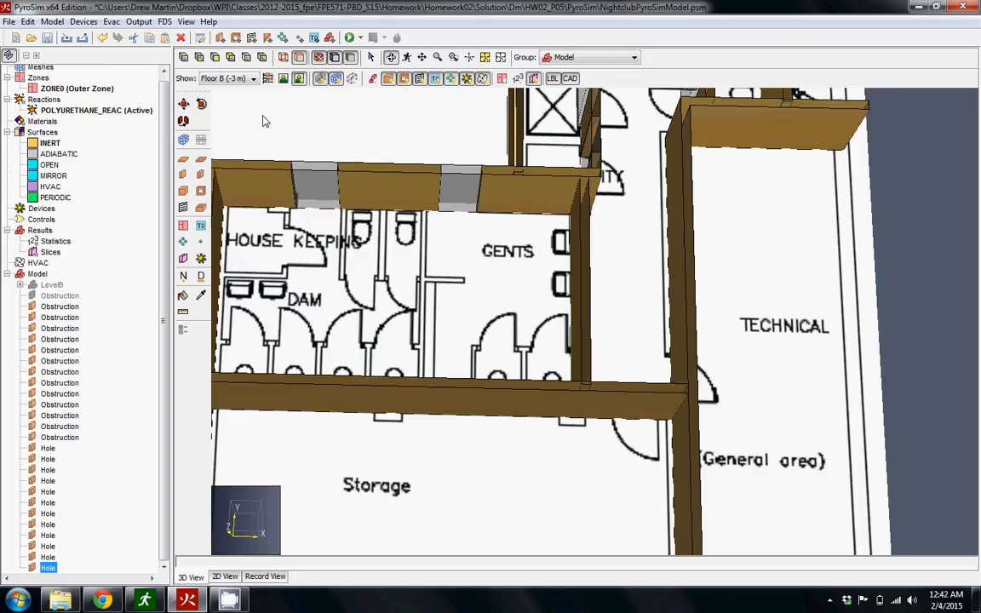
pyautogui.click(201, 174)
pyautogui.click(652, 419)
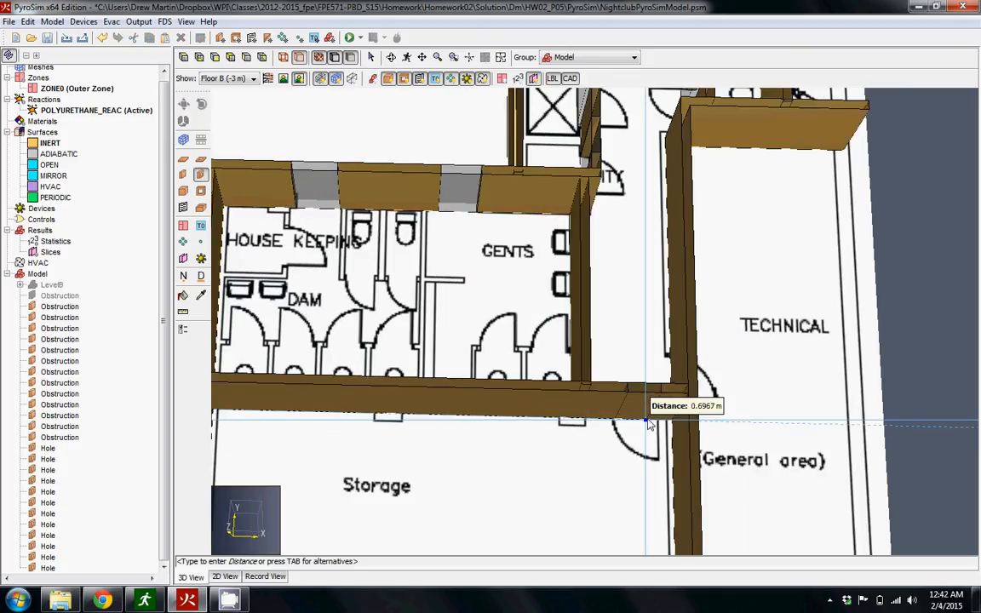
pyautogui.click(656, 419)
# Draw a wall hole about 0.95 m wide at the TECHNICAL room doorway, along the wall's long outer face.
pyautogui.moveTo(671, 454); pyautogui.dragTo(403, 460, button='middle')
pyautogui.moveTo(403, 460); pyautogui.dragTo(468, 294)
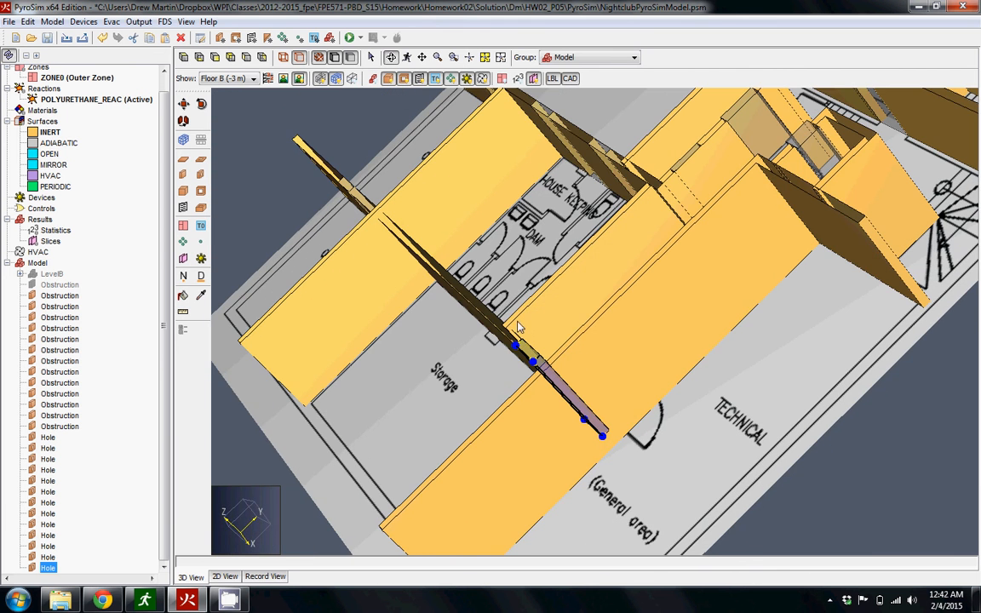
pyautogui.click(200, 173)
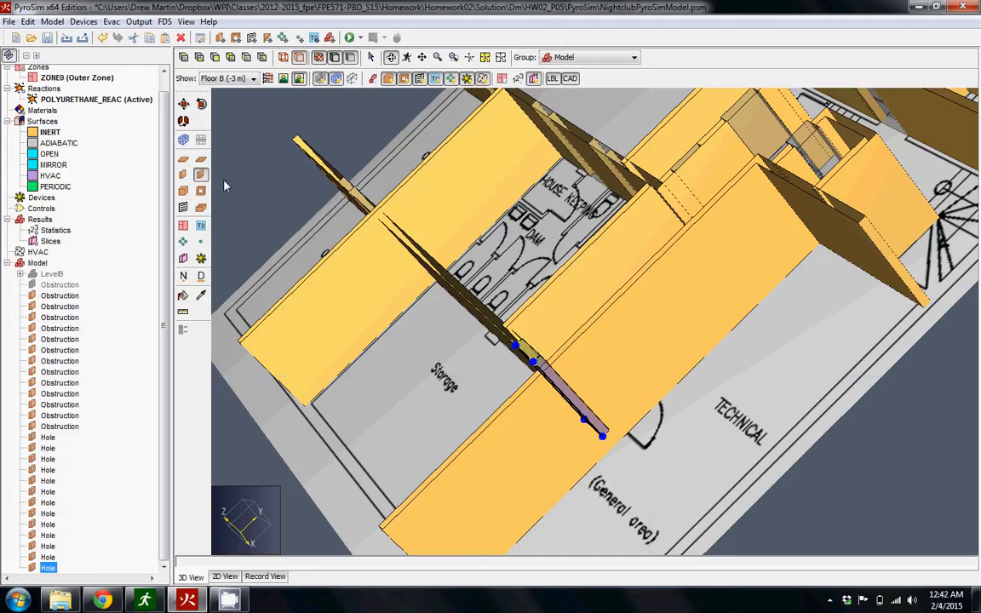
pyautogui.click(629, 436)
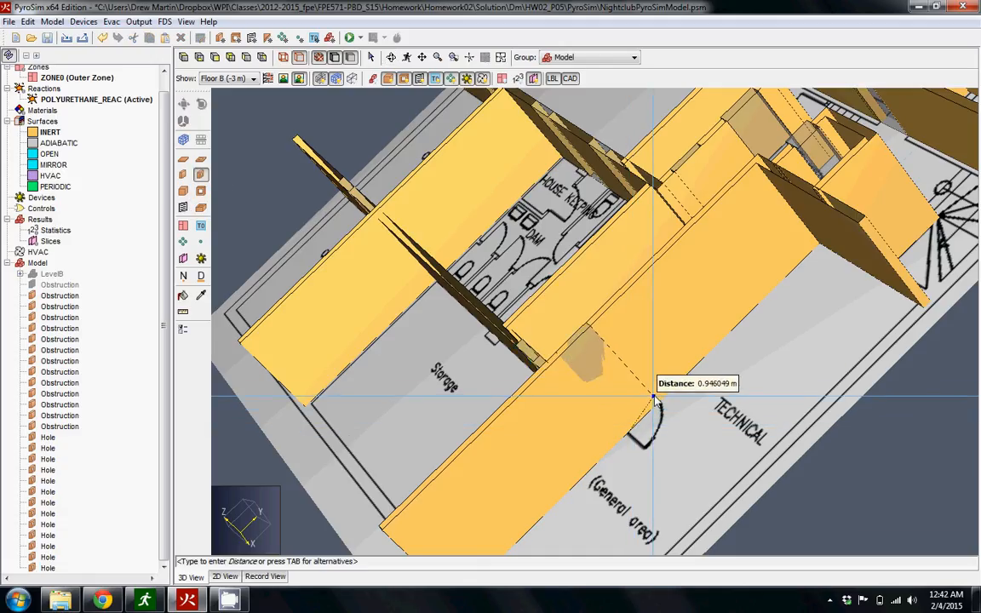
pyautogui.click(660, 402)
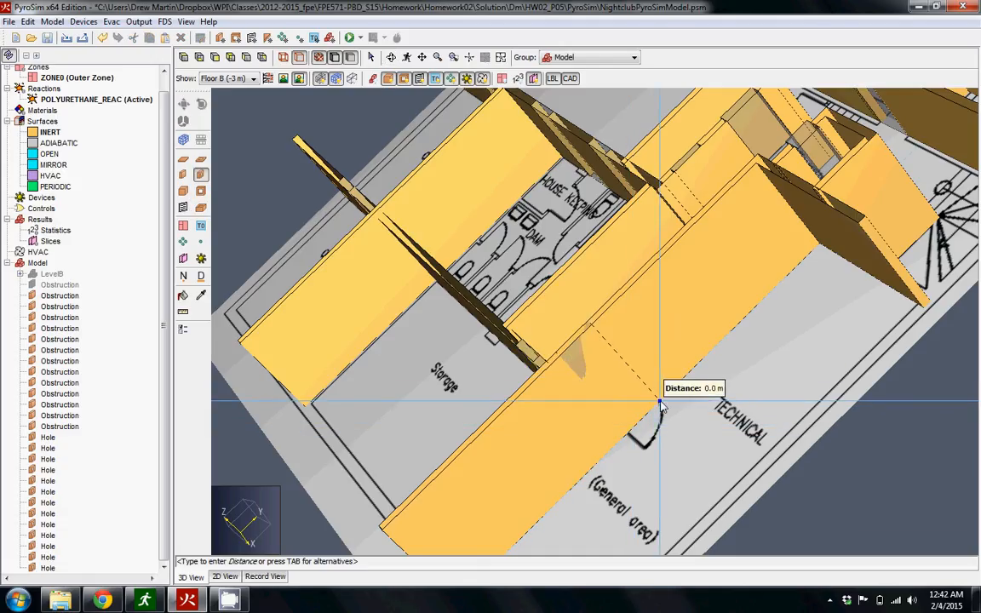
pyautogui.rightClick(660, 402)
# Select all the wall holes in the model and frame the basement from above to check the openings against the floor plan.
pyautogui.moveTo(602, 379); pyautogui.dragTo(783, 320)
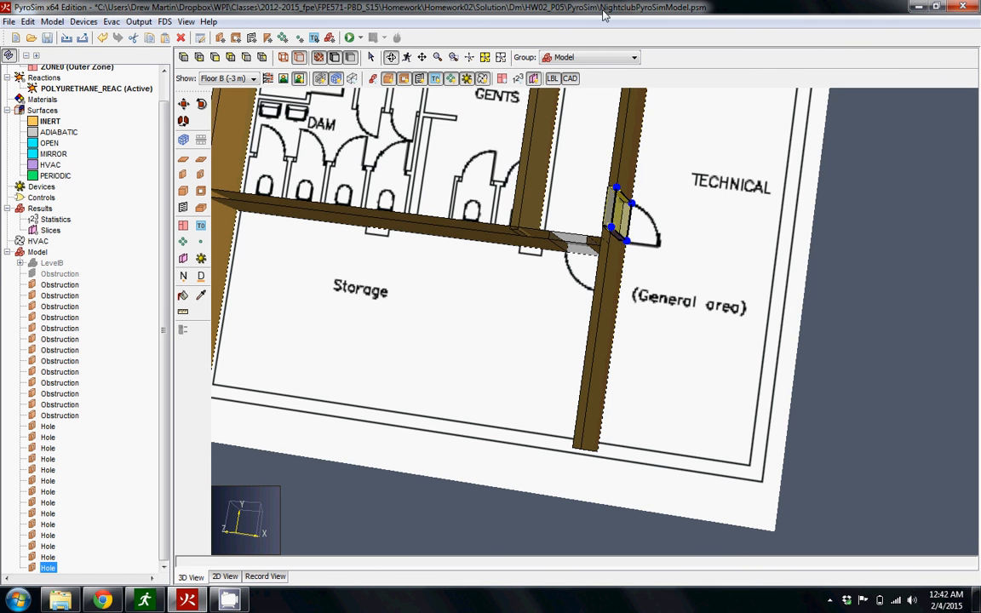
pyautogui.click(509, 62)
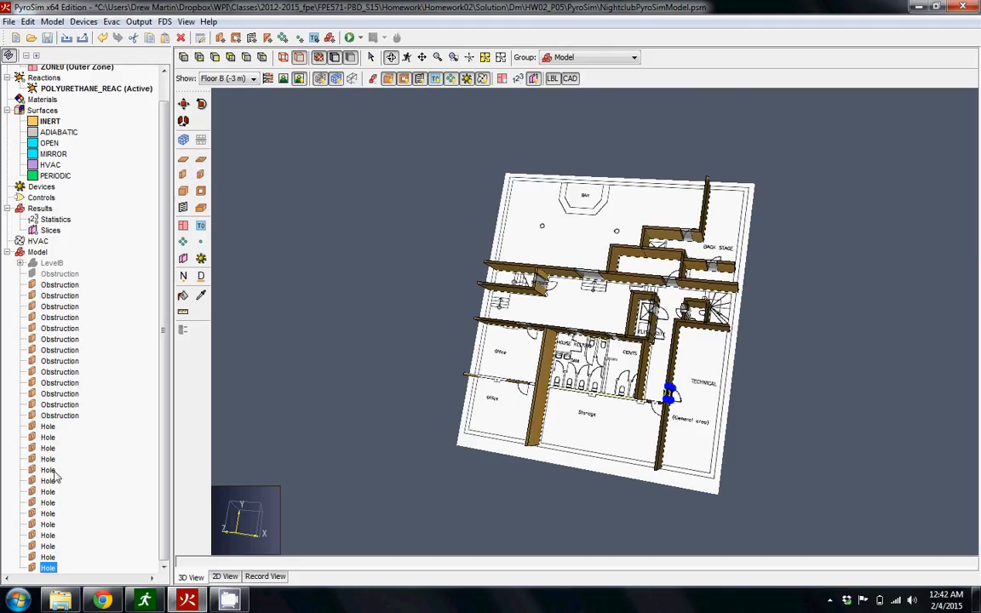
pyautogui.click(47, 427)
pyautogui.keyDown('shift'); pyautogui.click(48, 566); pyautogui.keyUp('shift')
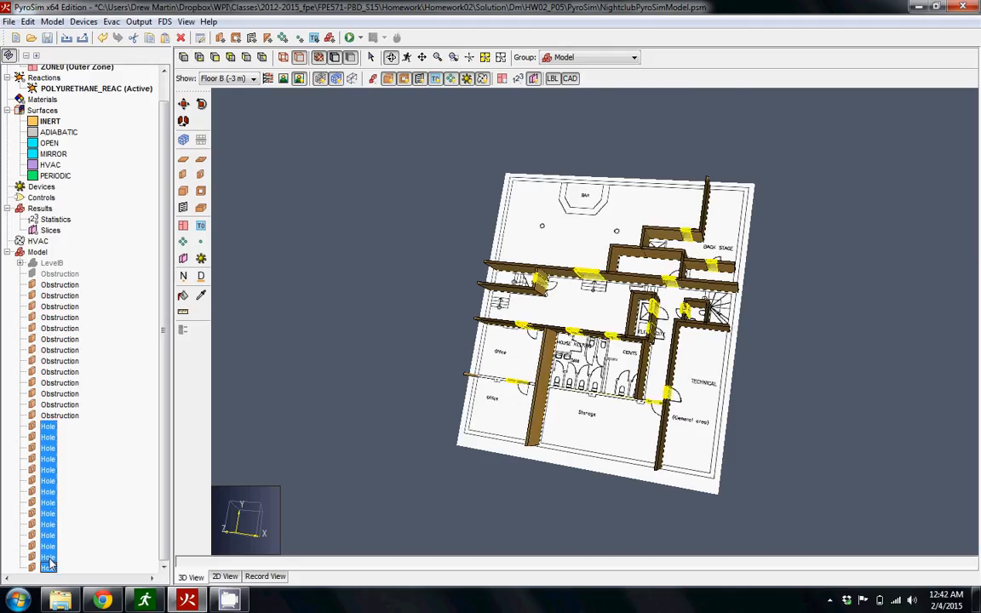
pyautogui.click(484, 57)
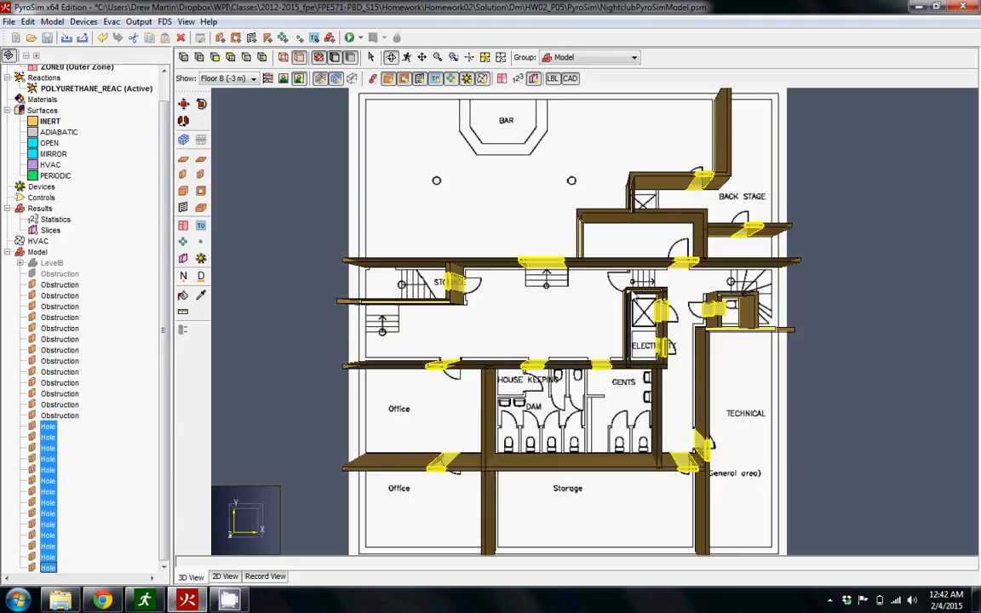